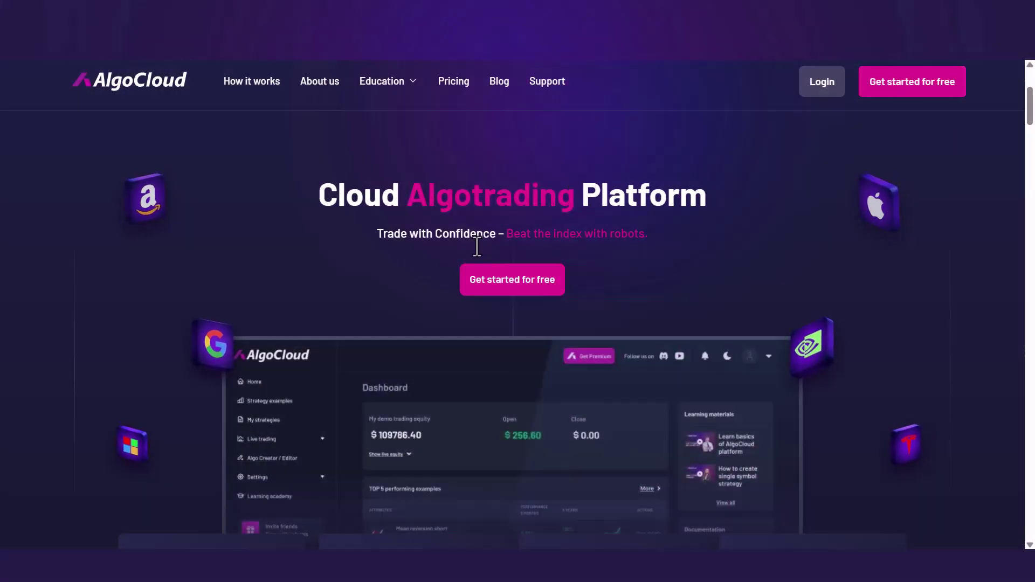
# Sign up for AlgoCloud and open the Connected brokers page under Live trading.
pyautogui.click(509, 294)
pyautogui.click(516, 234)
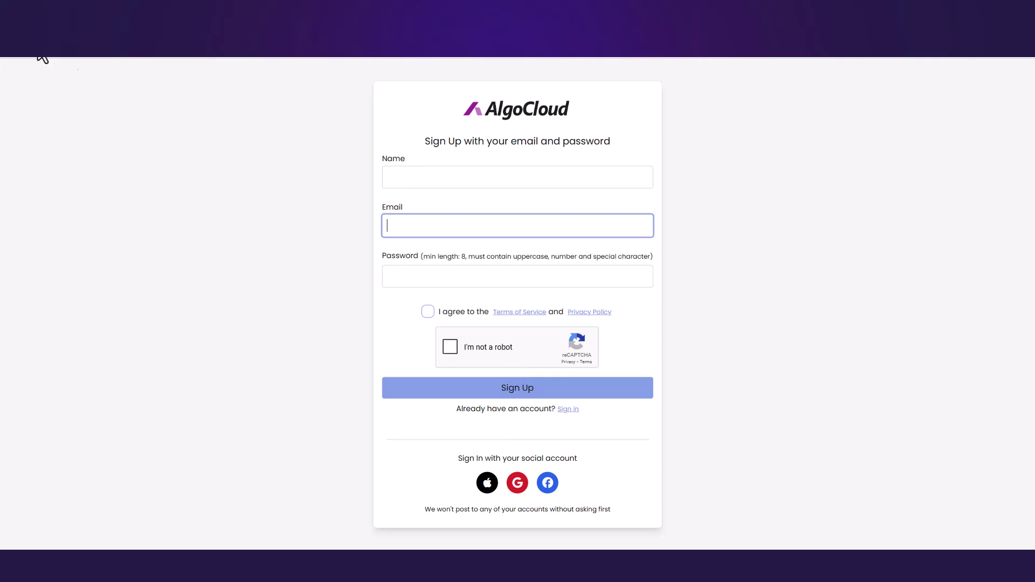
pyautogui.click(296, 58)
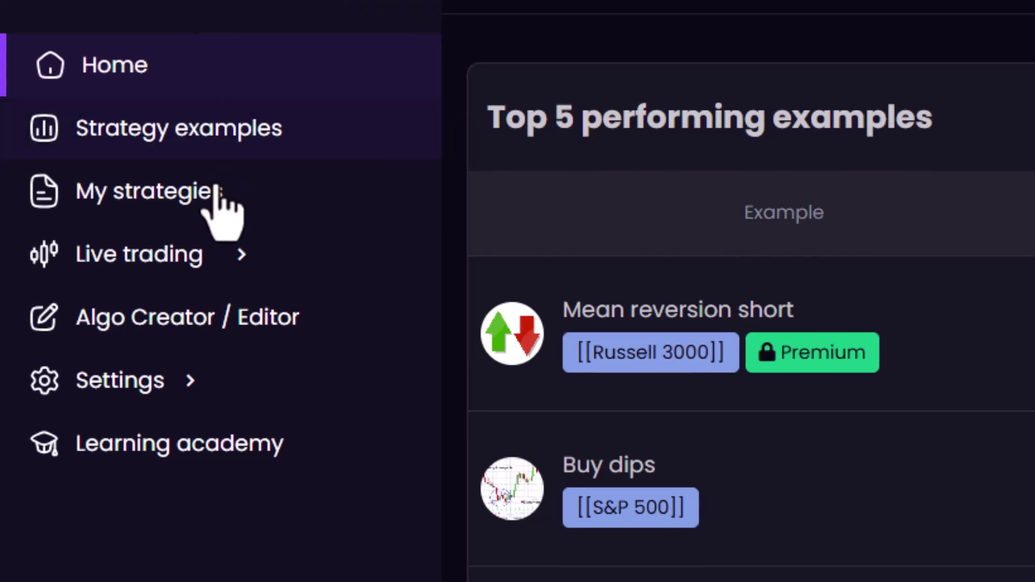
pyautogui.click(243, 263)
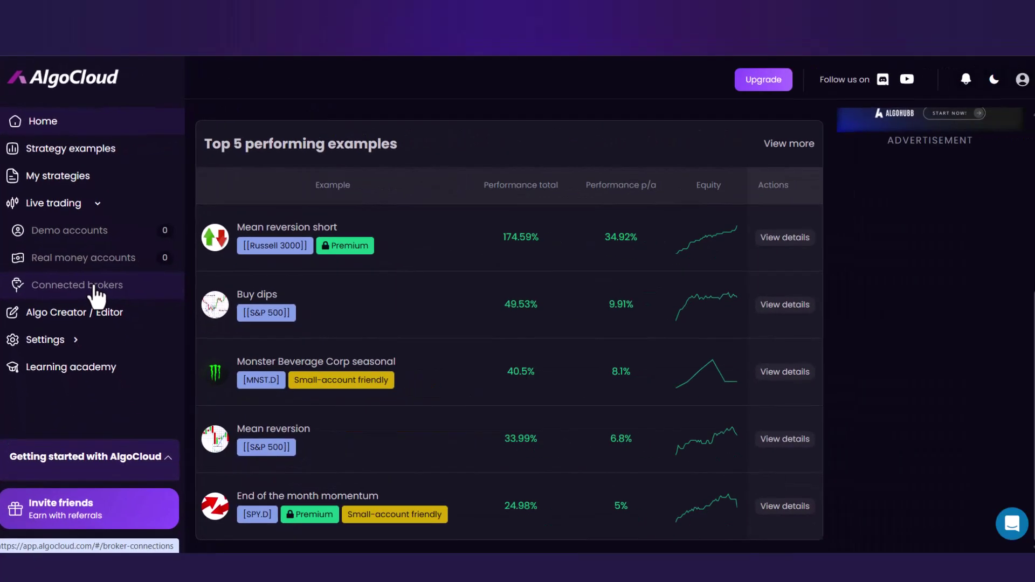
pyautogui.click(97, 291)
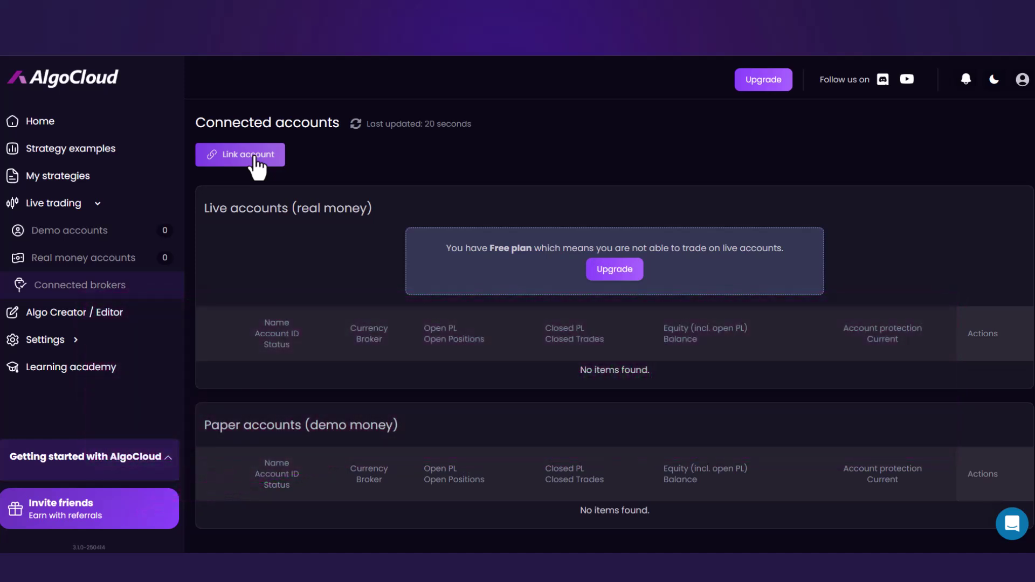
# Begin linking the AlgoCloud demo broker and advance to its account protection step.
pyautogui.click(254, 156)
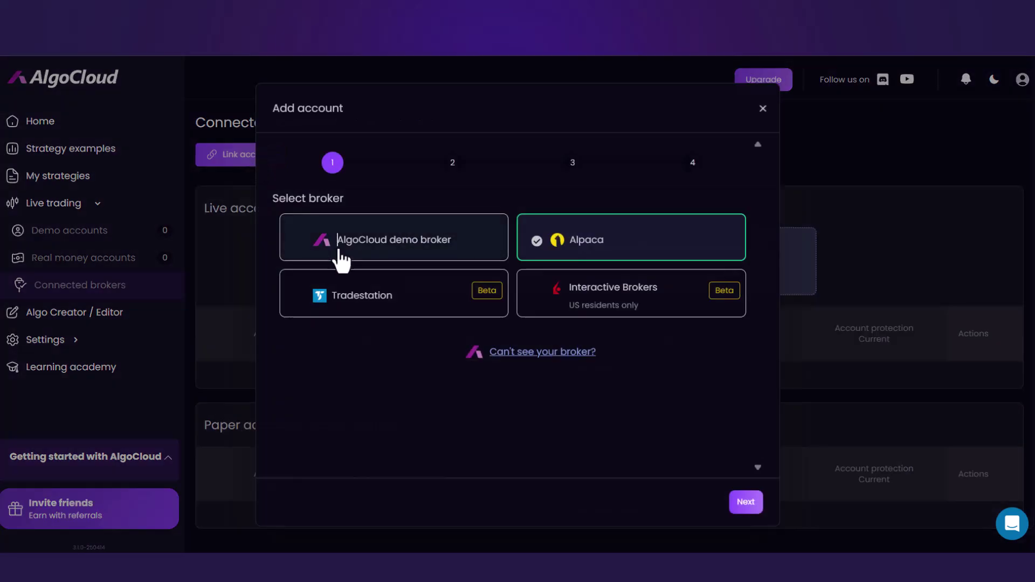
pyautogui.click(341, 251)
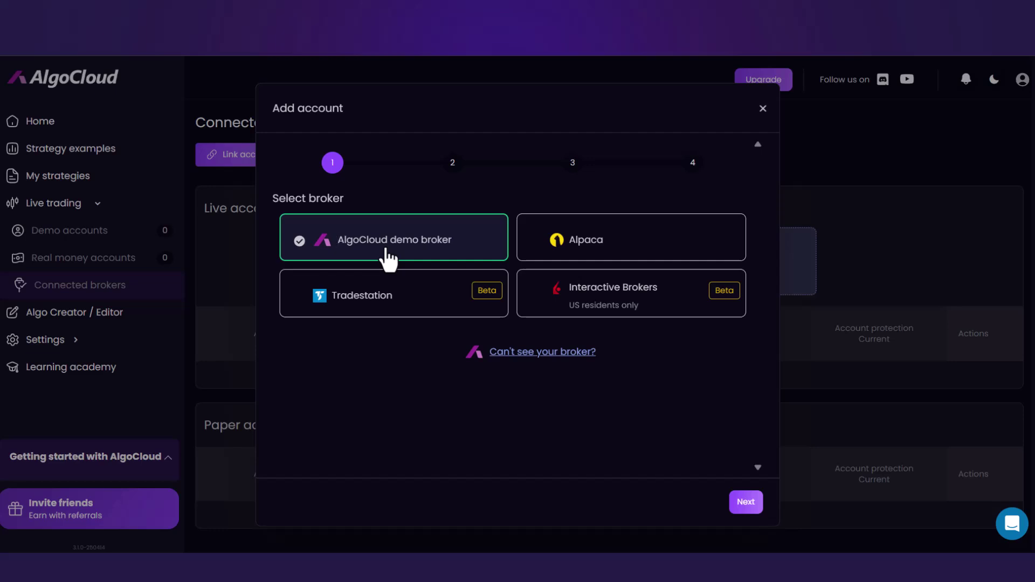
pyautogui.click(740, 505)
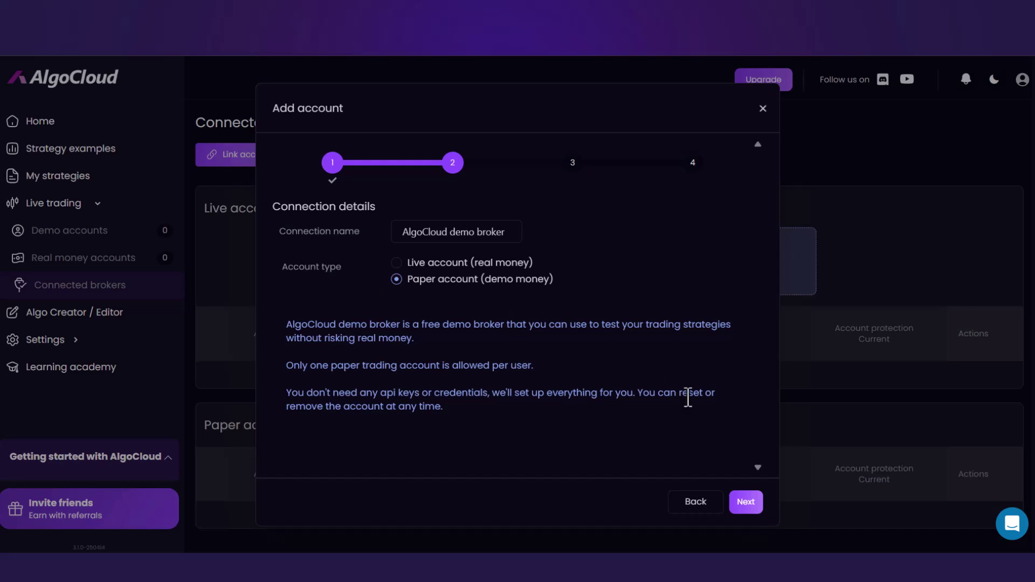
pyautogui.click(744, 504)
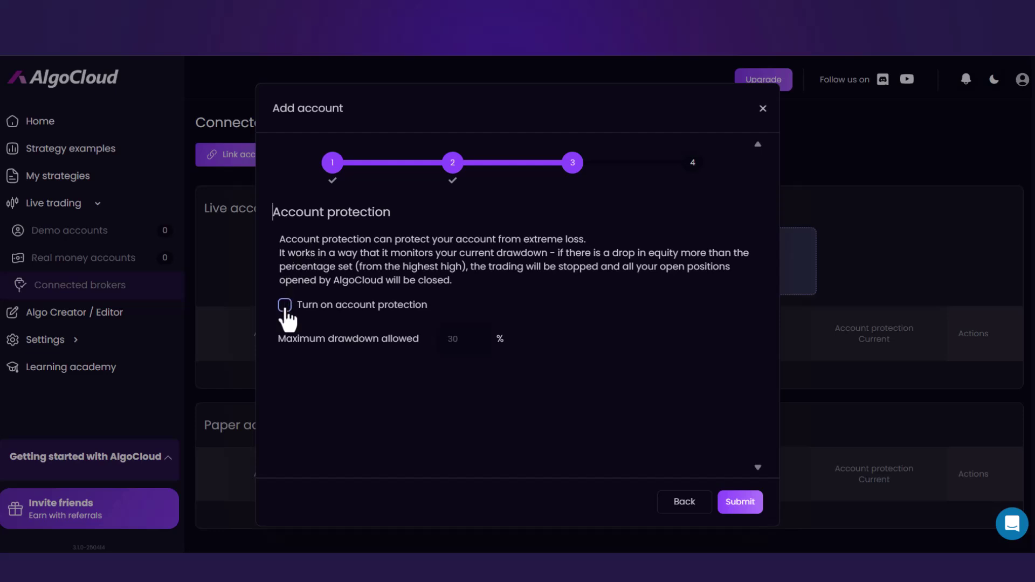
# Turn on account protection with a 30% maximum drawdown and submit the paper account.
pyautogui.click(285, 307)
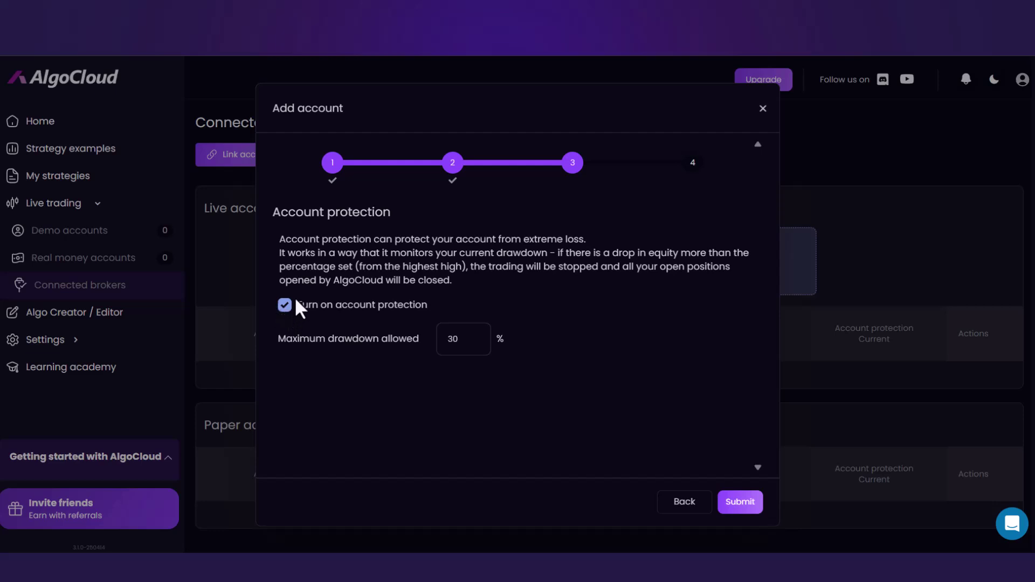
pyautogui.click(452, 343)
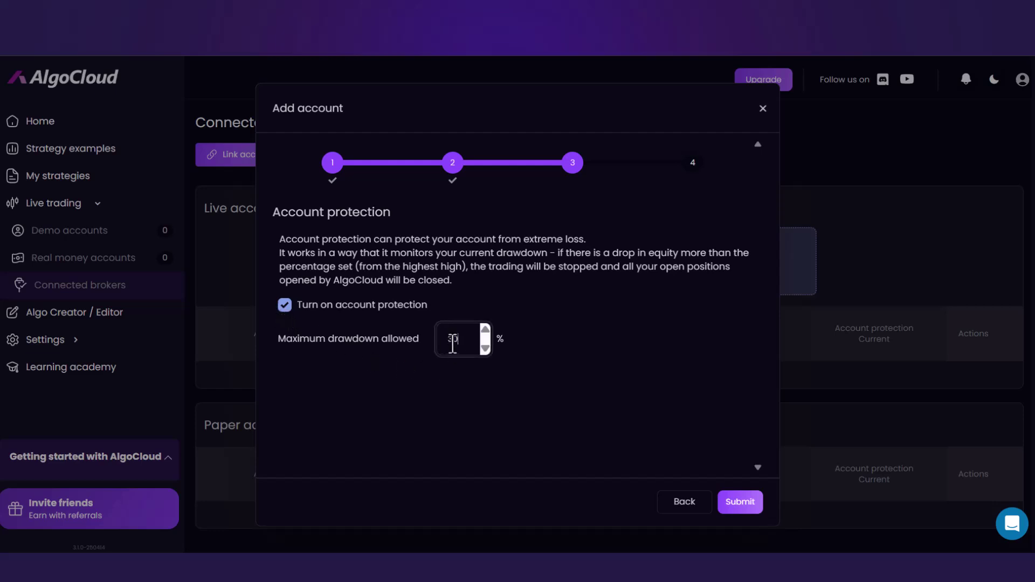
pyautogui.moveTo(456, 344); pyautogui.dragTo(437, 345)
pyautogui.write('40')
pyautogui.press('BackSpace')
pyautogui.press('BackSpace')
pyautogui.write('40')
pyautogui.press('BackSpace')
pyautogui.press('BackSpace')
pyautogui.write('30')
pyautogui.press('BackSpace')
pyautogui.press('BackSpace')
pyautogui.write('30')
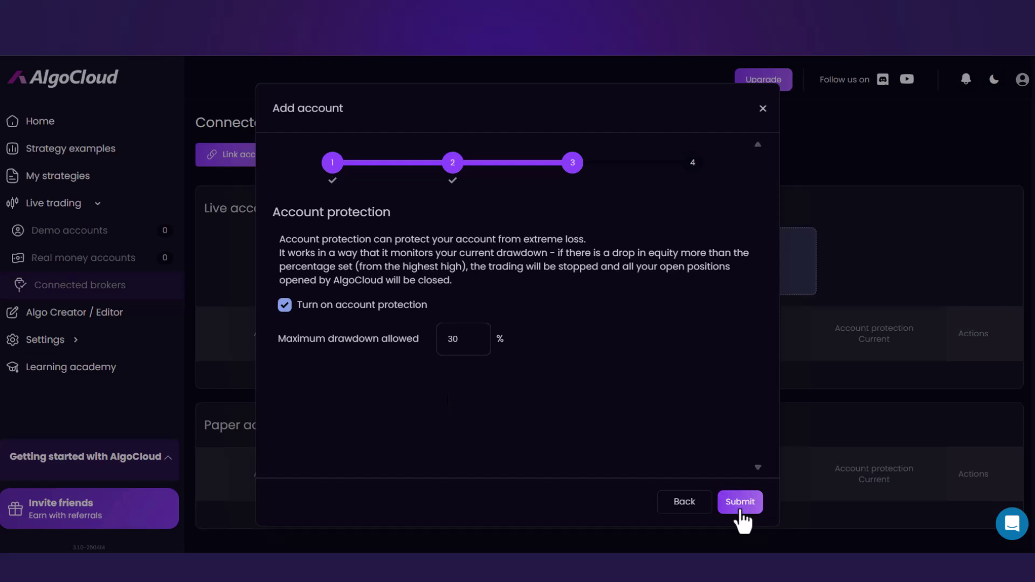
pyautogui.click(740, 501)
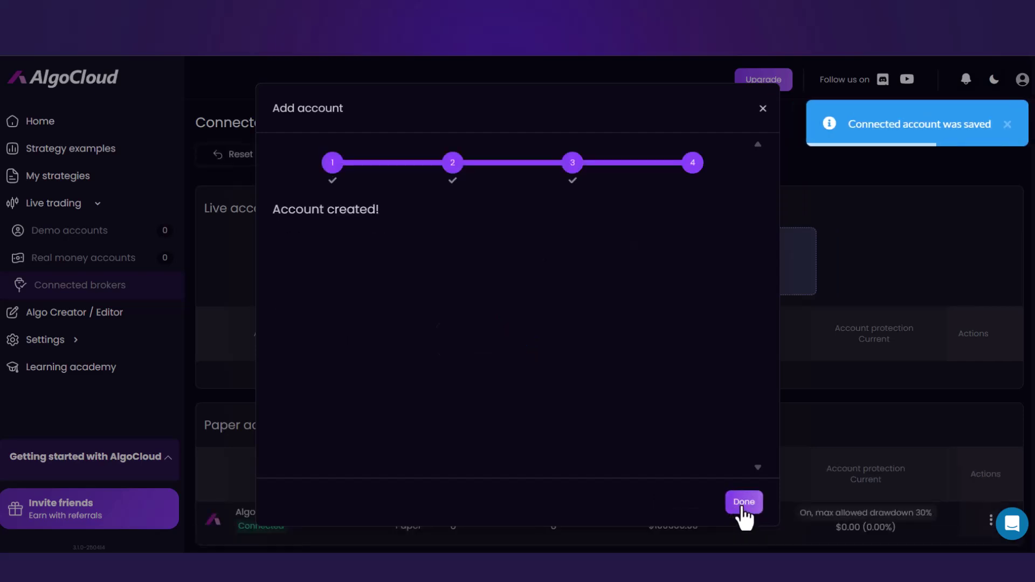
pyautogui.click(744, 502)
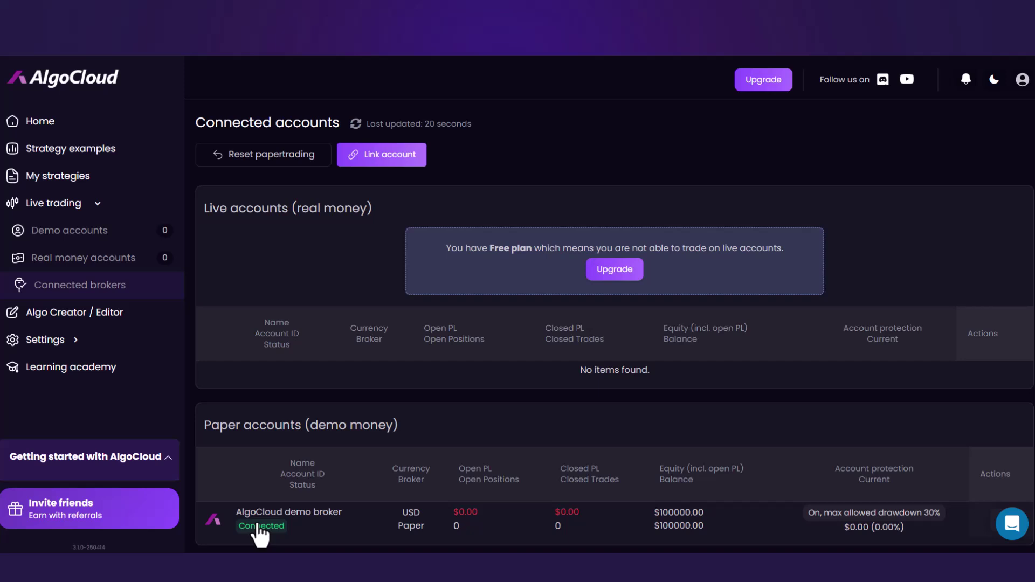
# Begin linking another account, keeping Alpaca as the broker, and continue to connection details.
pyautogui.click(383, 156)
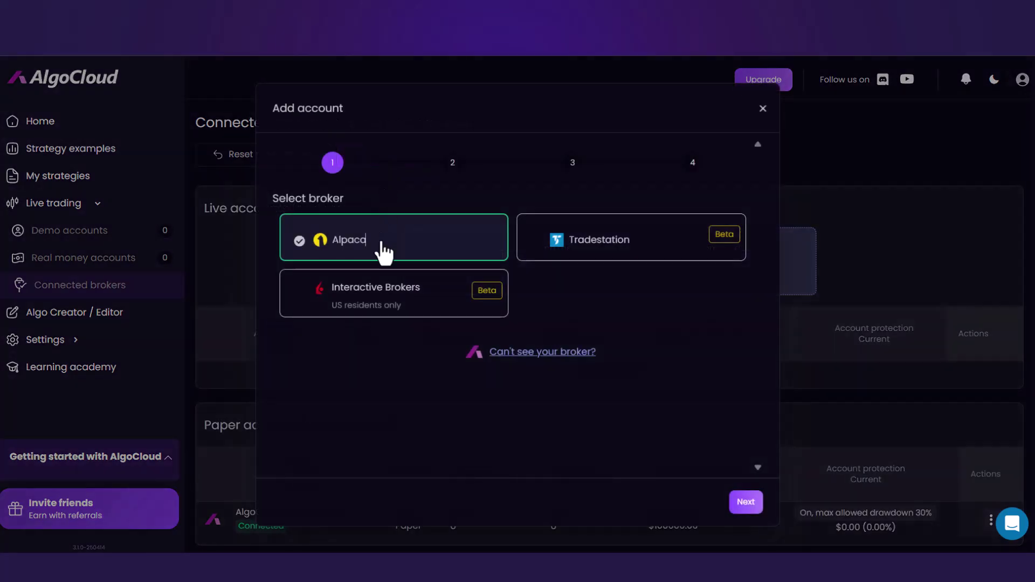
pyautogui.click(751, 504)
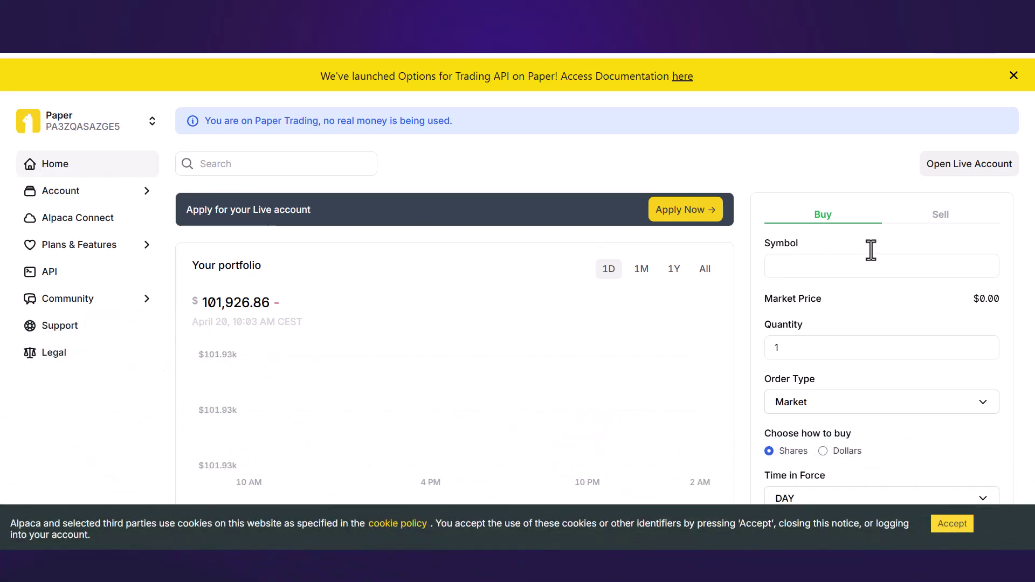
# Regenerate a new API key pair on the Alpaca paper dashboard.
pyautogui.scroll(-6, 892, 254)
pyautogui.scroll(-5, 891, 250)
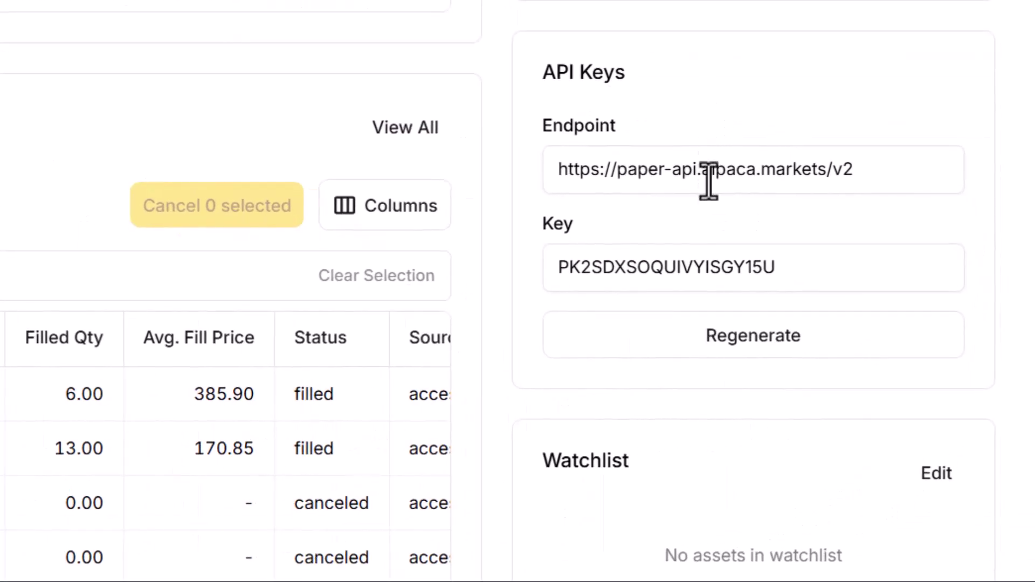
pyautogui.click(703, 350)
pyautogui.click(675, 418)
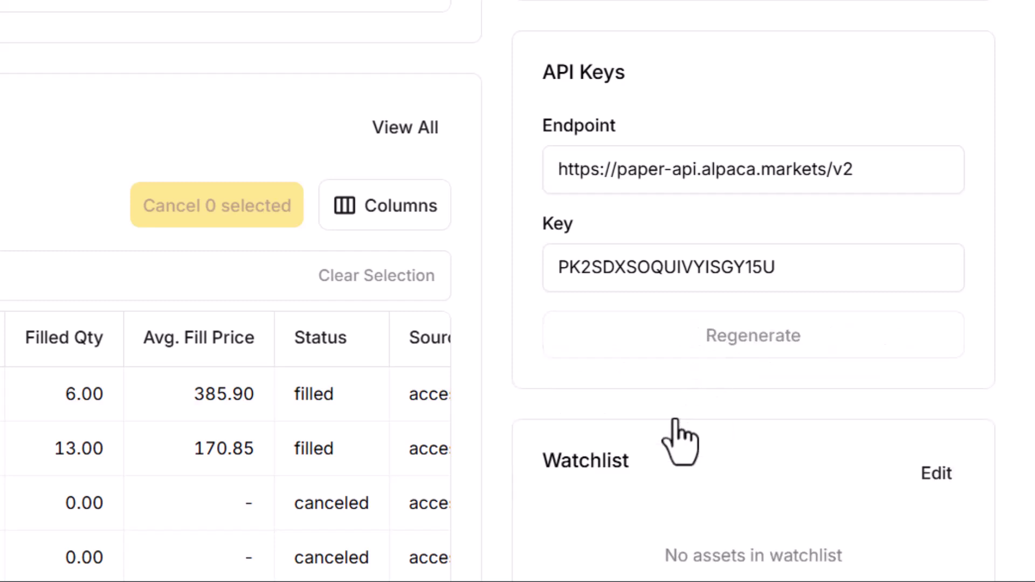
# Copy the new API key and secret key onto separate lines in Notepad.
pyautogui.doubleClick(758, 275)
pyautogui.hotkey('ctrl', 'c')
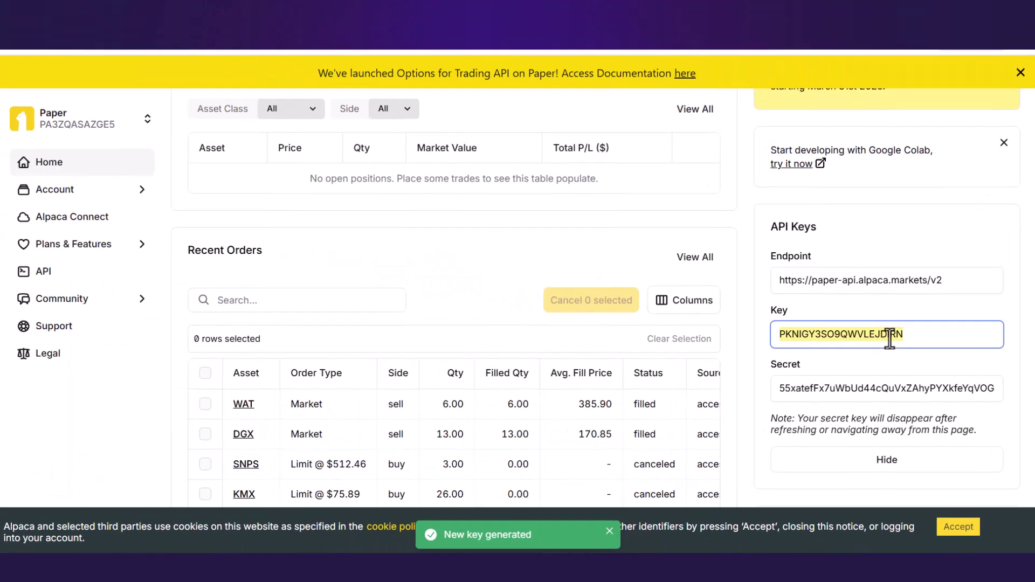
pyautogui.press('super+1')
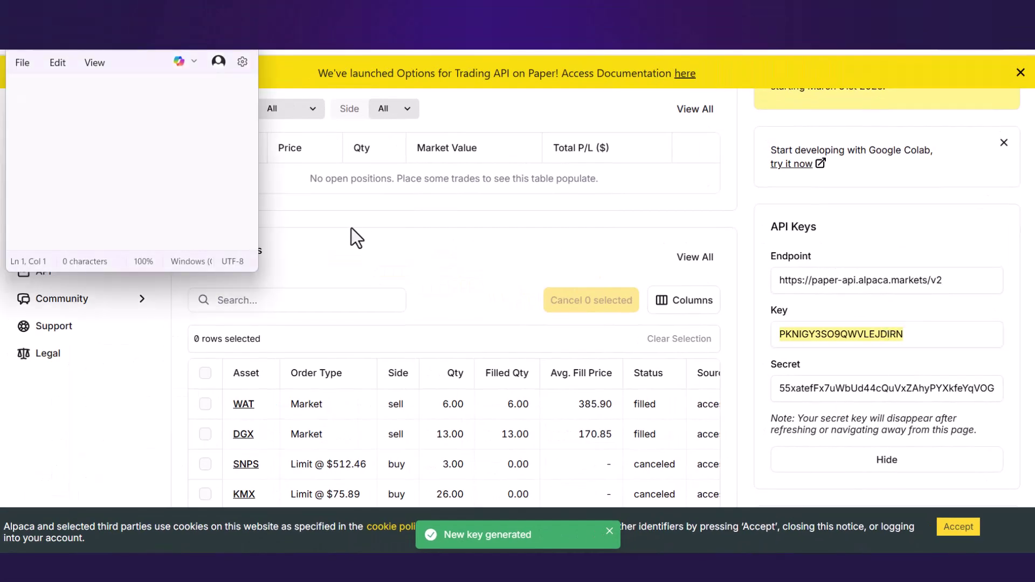
pyautogui.hotkey('ctrl', 'v')
pyautogui.press('super+1')
pyautogui.doubleClick(851, 388)
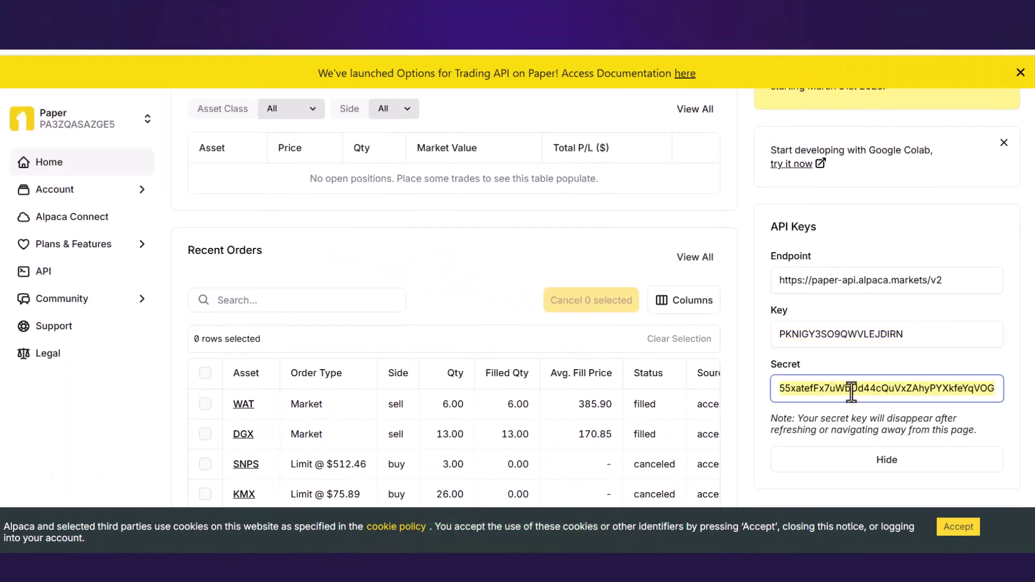
pyautogui.press('super+1')
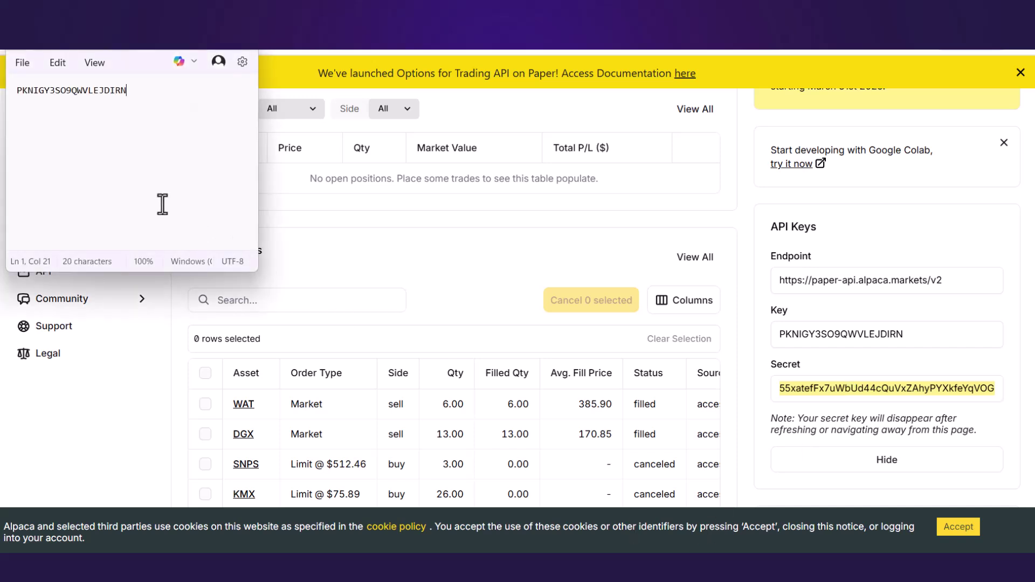
pyautogui.press('Return')
pyautogui.hotkey('ctrl', 'v')
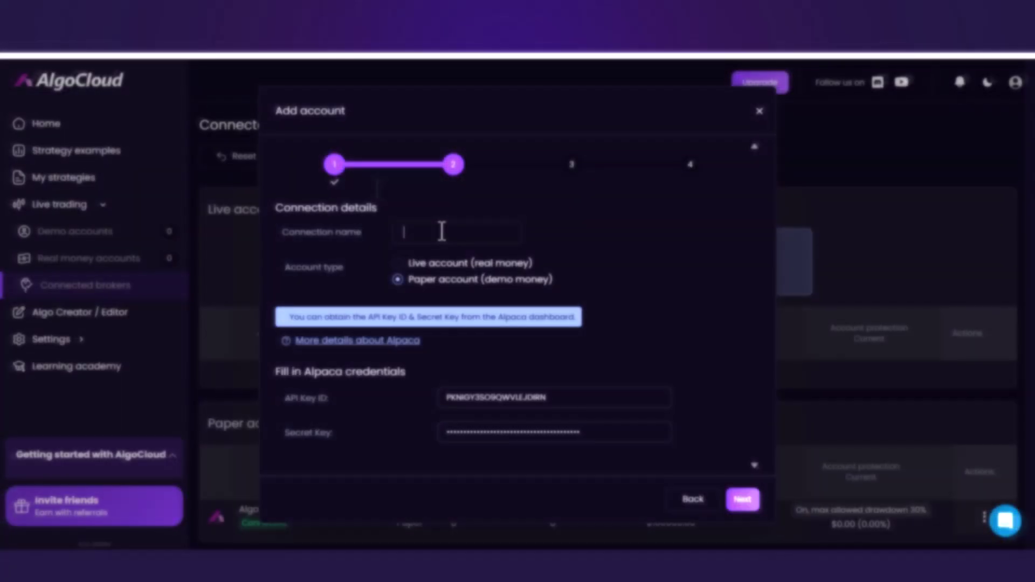
# Name the account 'Alpaca Paper', enable 30% drawdown protection, and submit it.
pyautogui.write('Alpaca P')
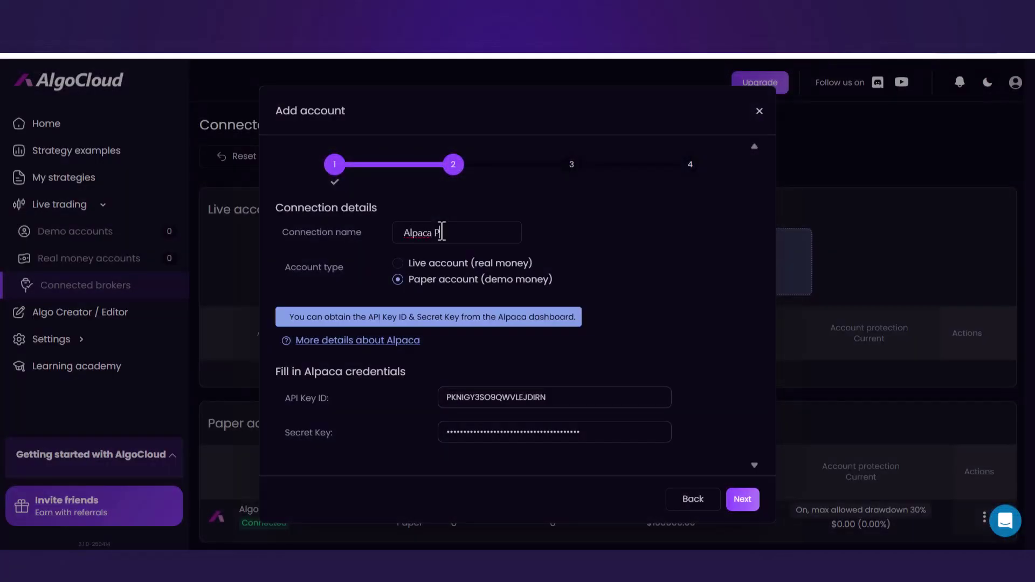
pyautogui.write('aper')
pyautogui.click(741, 500)
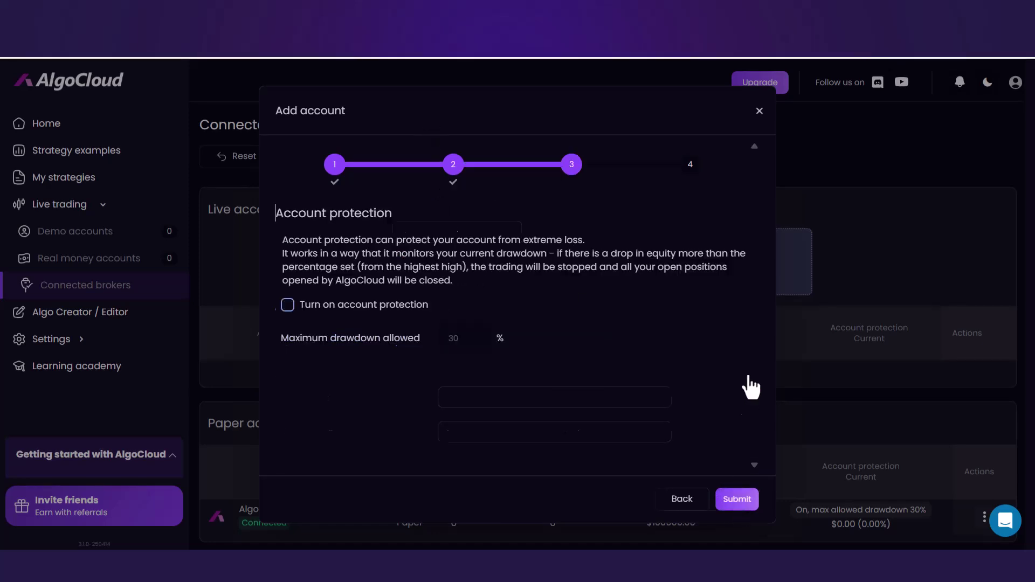
pyautogui.click(289, 307)
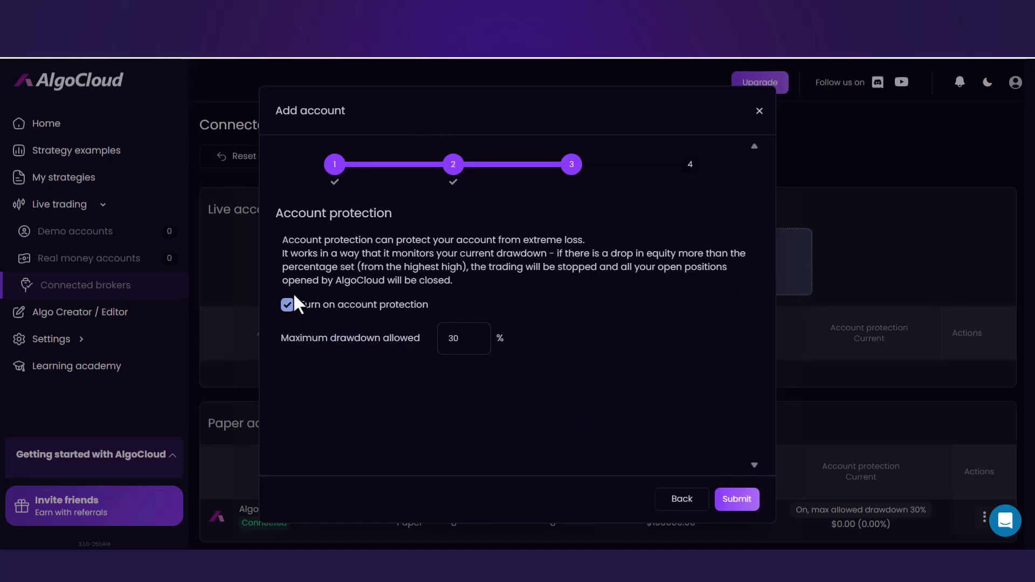
pyautogui.click(736, 499)
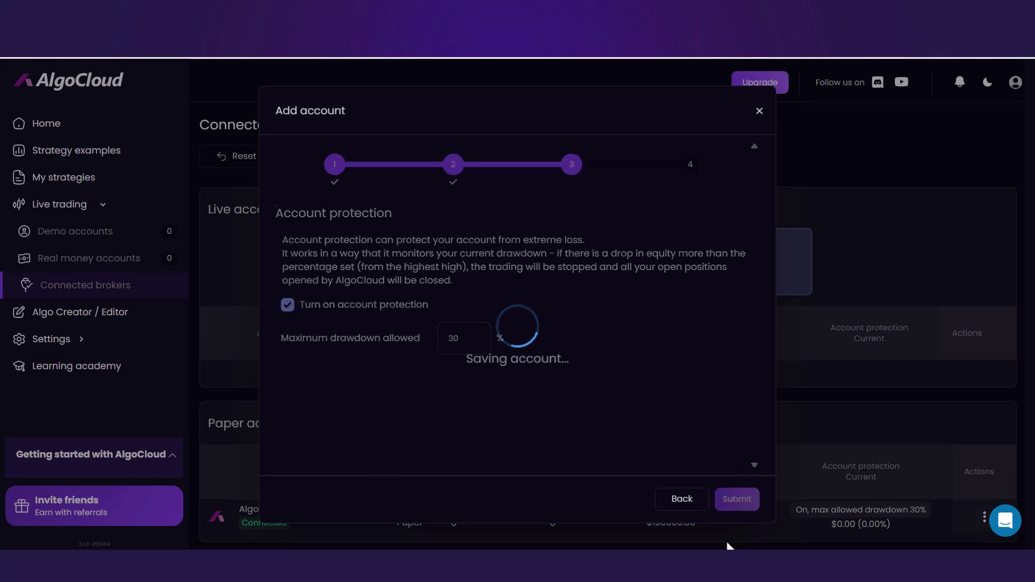
pyautogui.click(737, 500)
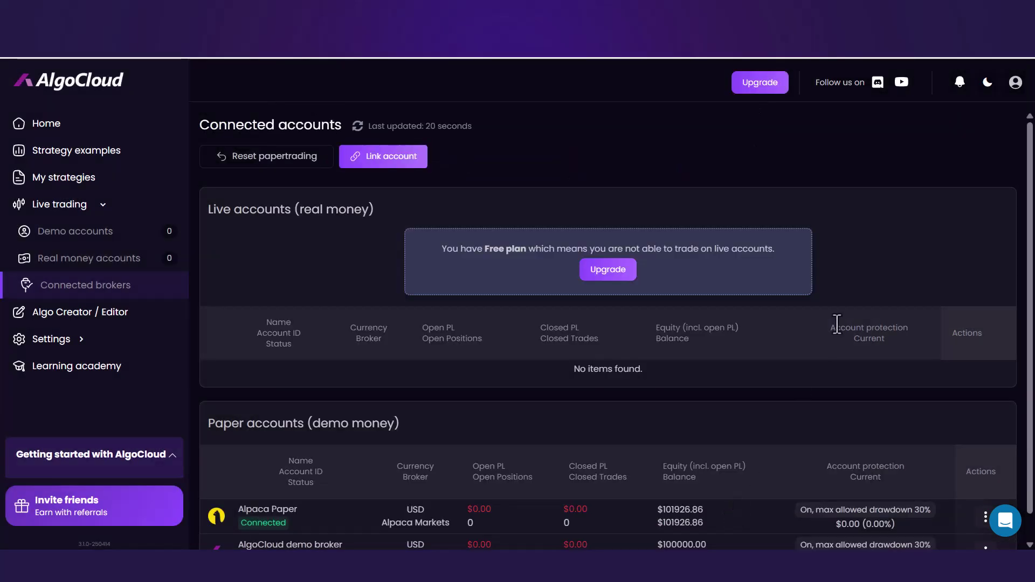
pyautogui.scroll(-1, 836, 324)
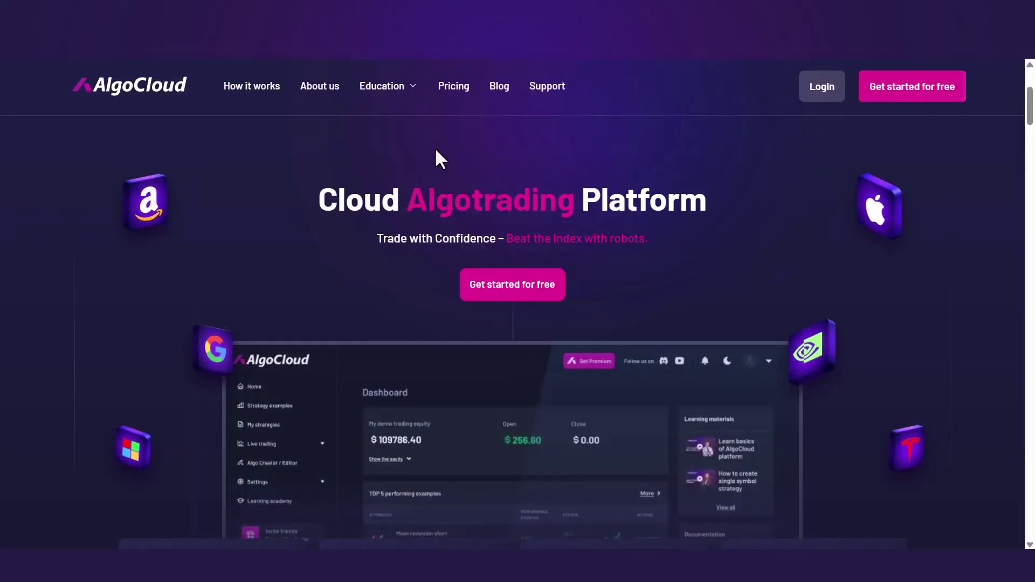
# Browse the Supported Brokers articles in AlgoCloud's Education documentation.
pyautogui.moveTo(412, 92)
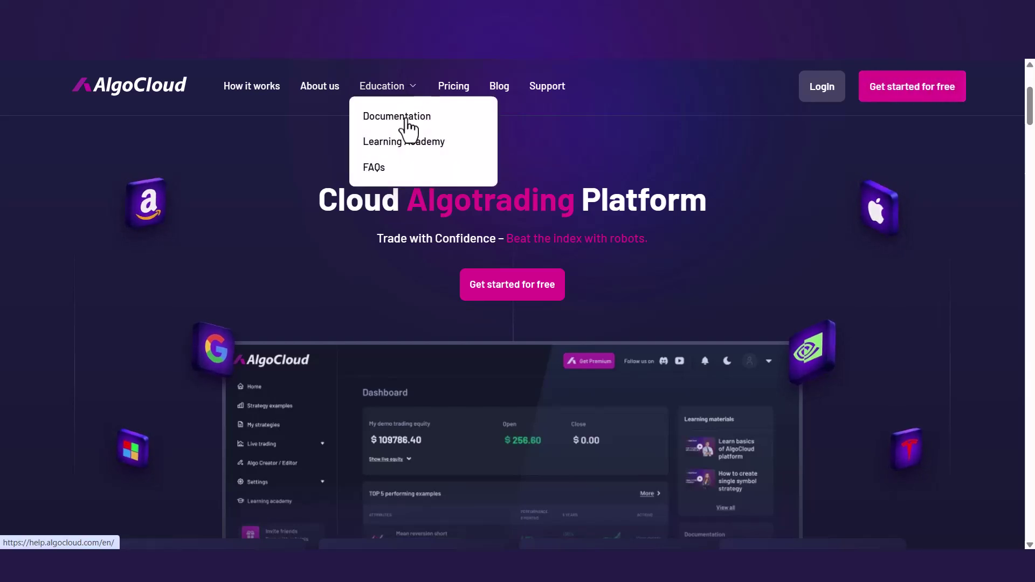
pyautogui.click(405, 119)
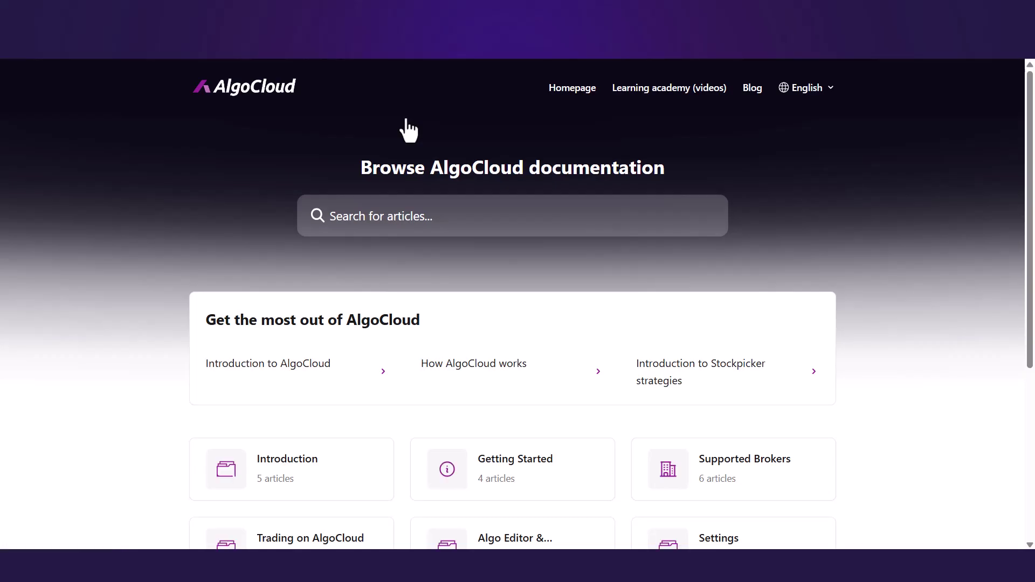
pyautogui.click(789, 500)
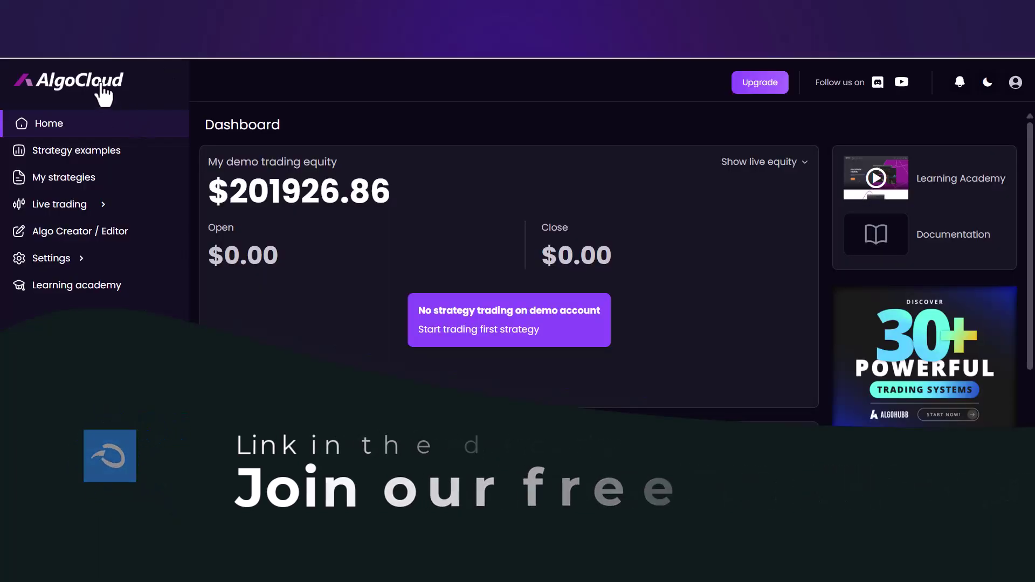
# Load the Strategy 1.2.36 file into the Algo Creator editor.
pyautogui.click(82, 243)
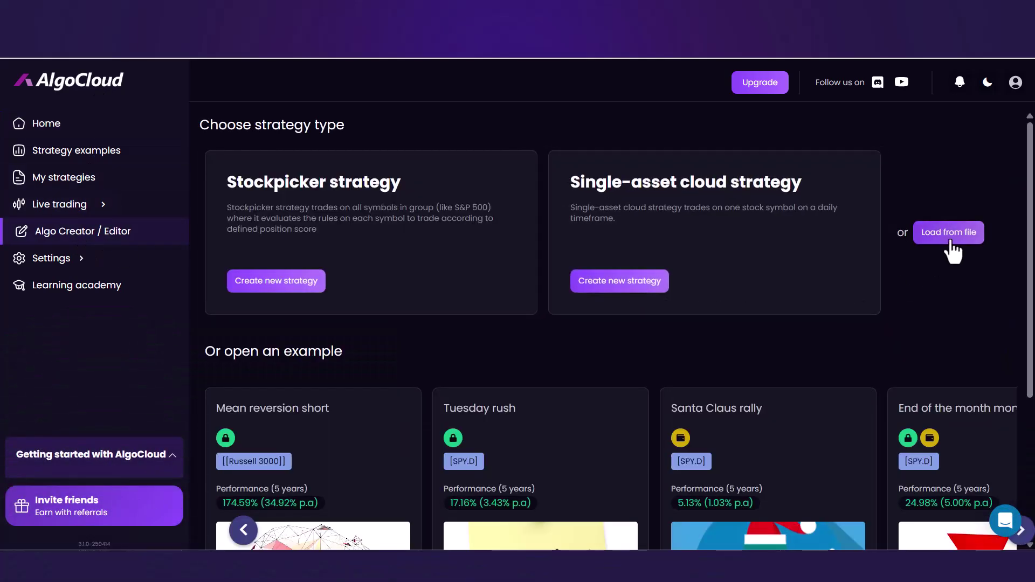
pyautogui.click(951, 241)
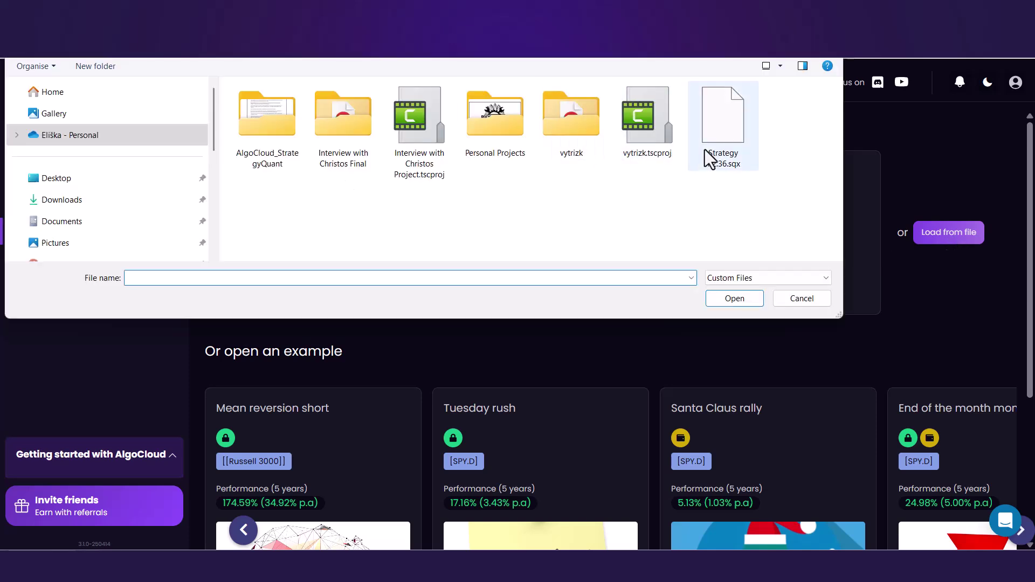
pyautogui.doubleClick(706, 152)
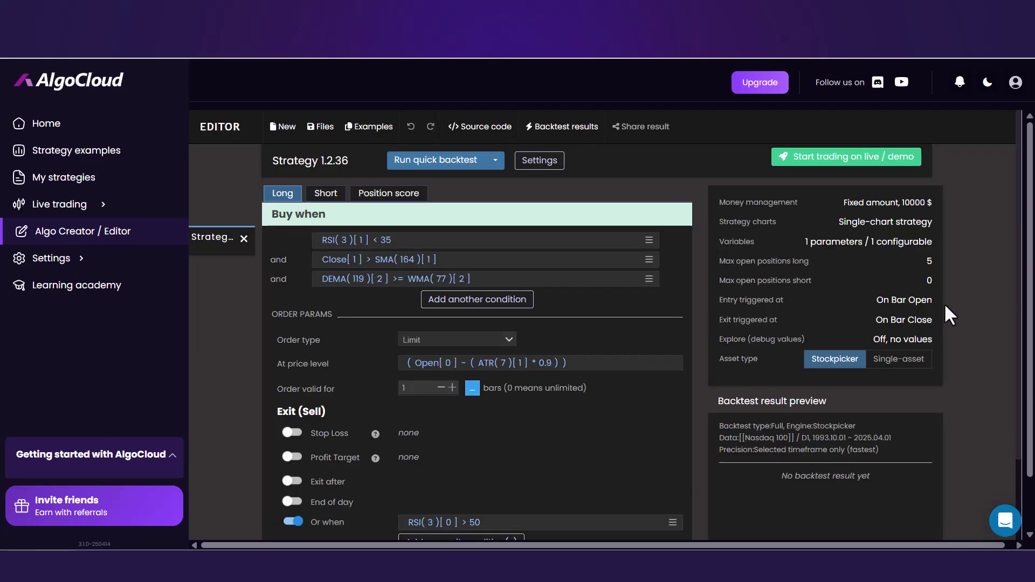
# Keep fixed-amount money management at 10000 with 10000 initial capital and run a quick backtest.
pyautogui.click(543, 162)
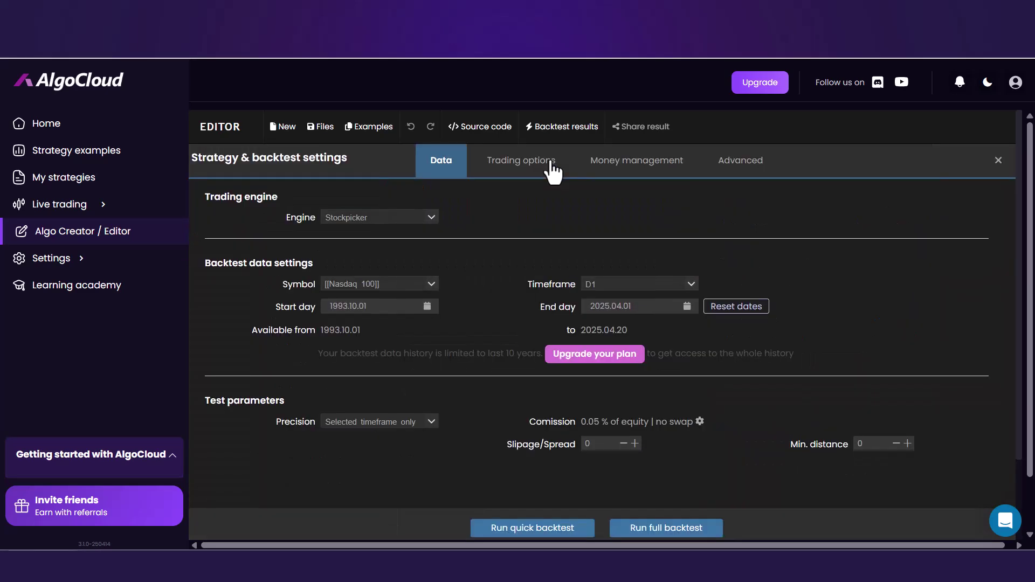
pyautogui.click(617, 162)
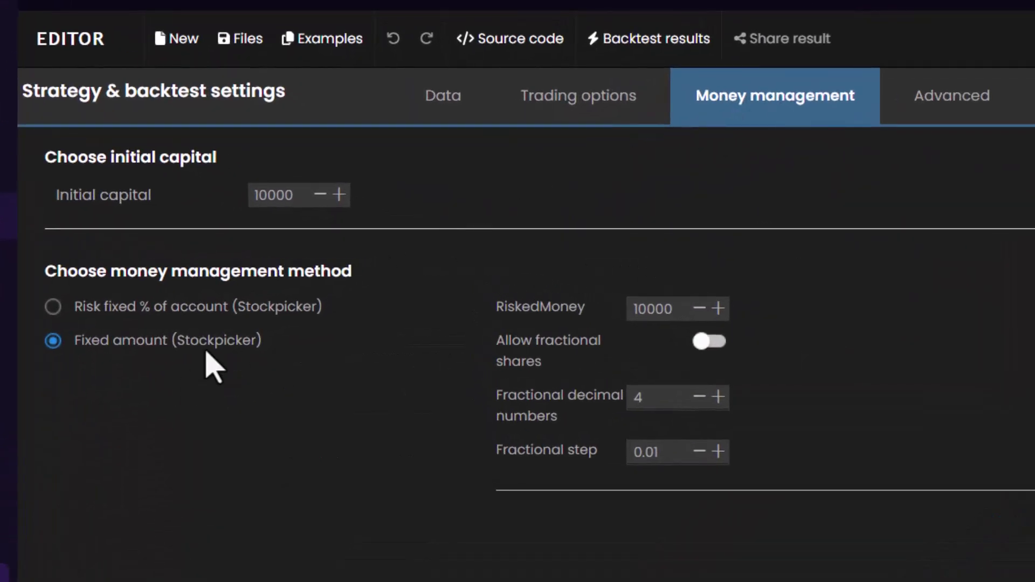
pyautogui.click(52, 310)
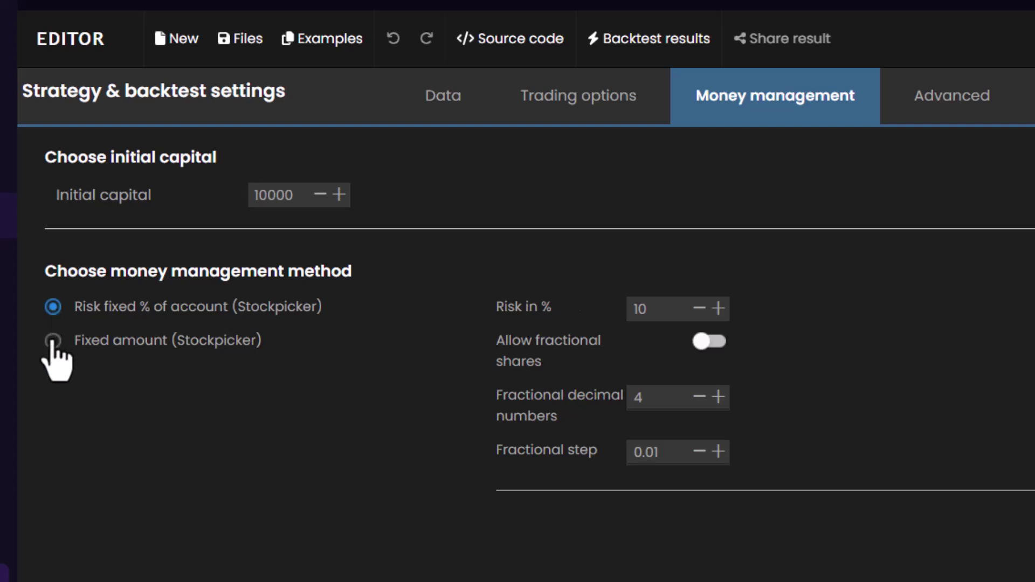
pyautogui.click(52, 341)
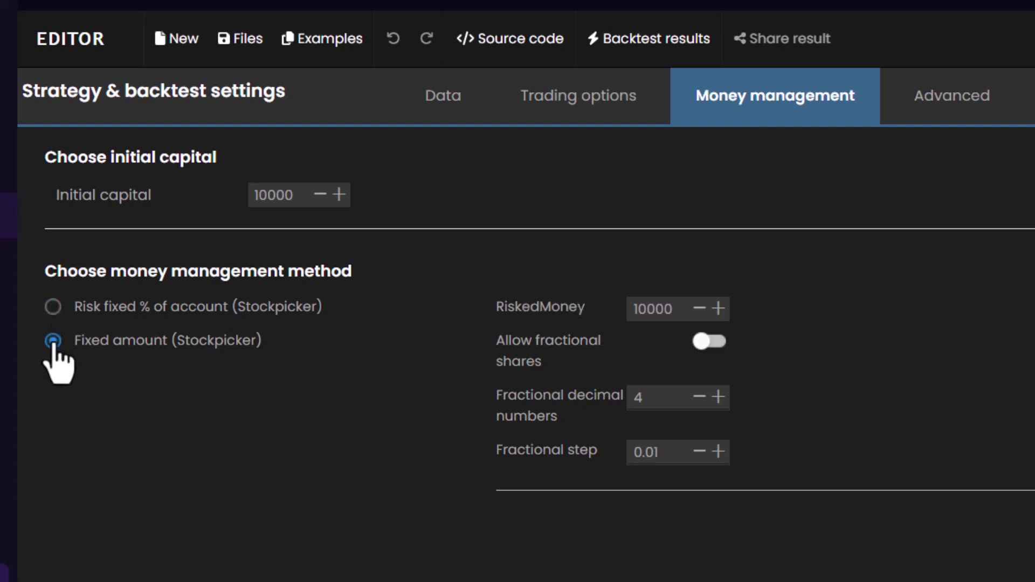
pyautogui.click(52, 309)
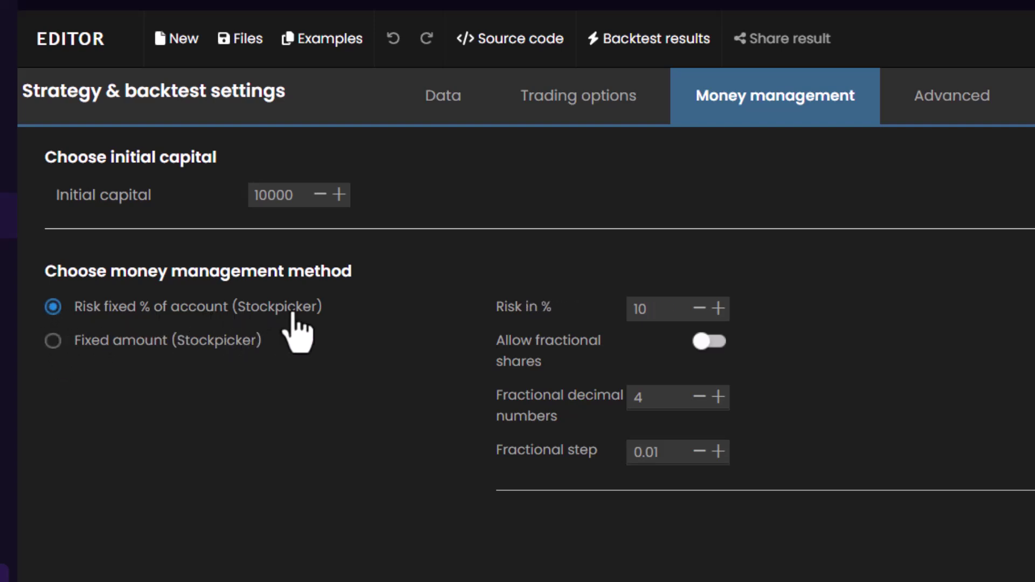
pyautogui.doubleClick(669, 307)
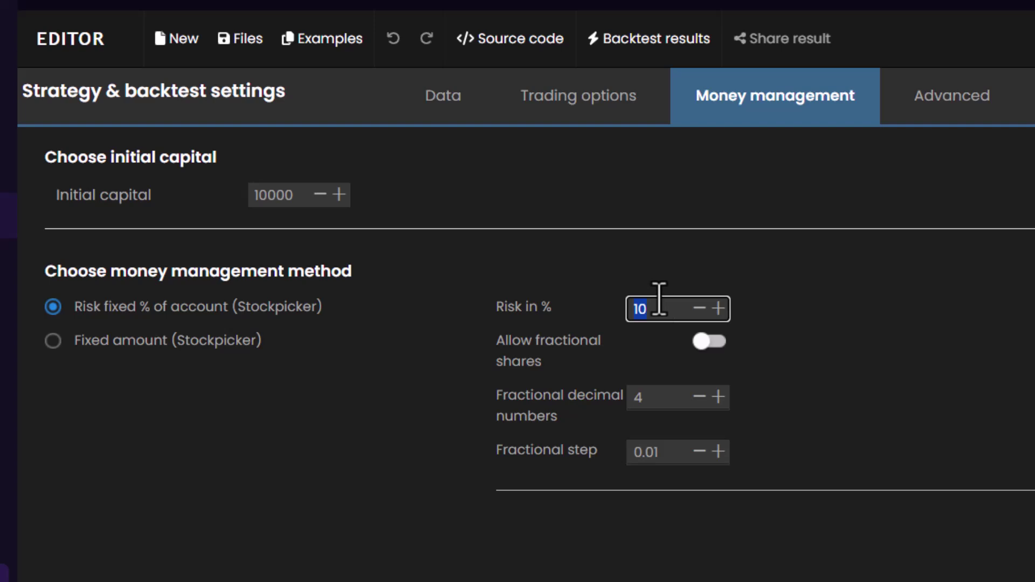
pyautogui.click(53, 341)
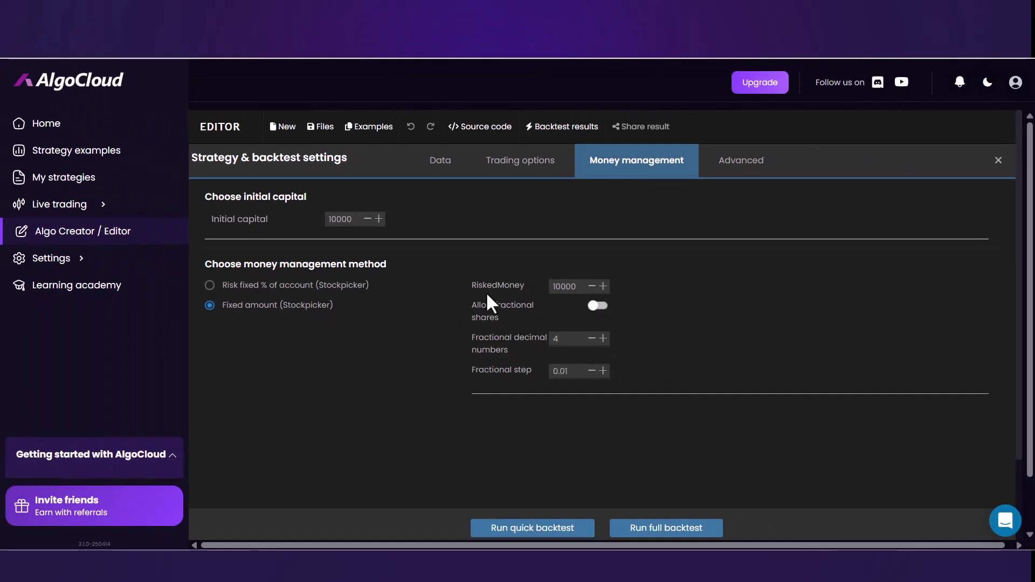
pyautogui.doubleClick(571, 286)
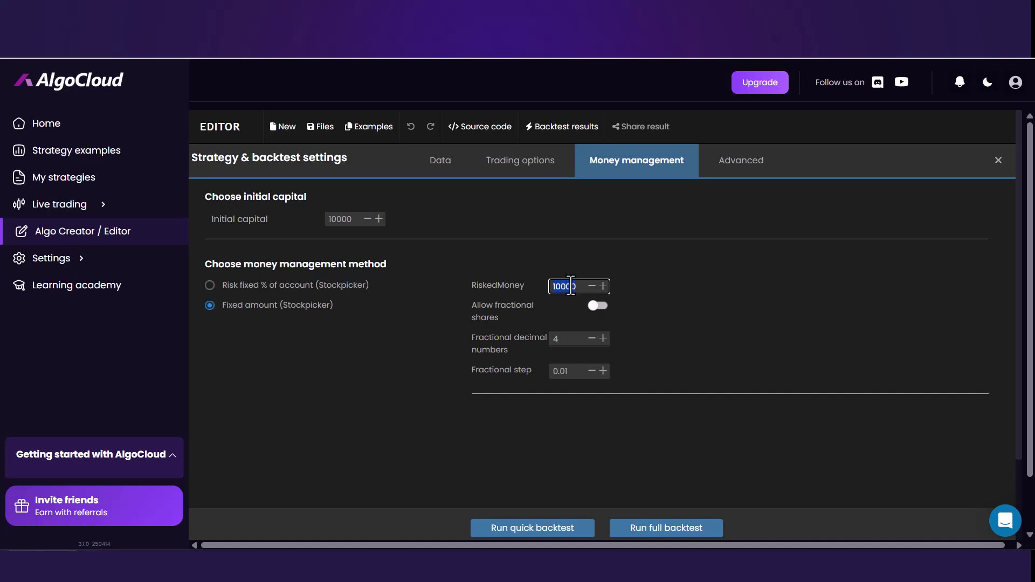
pyautogui.doubleClick(346, 219)
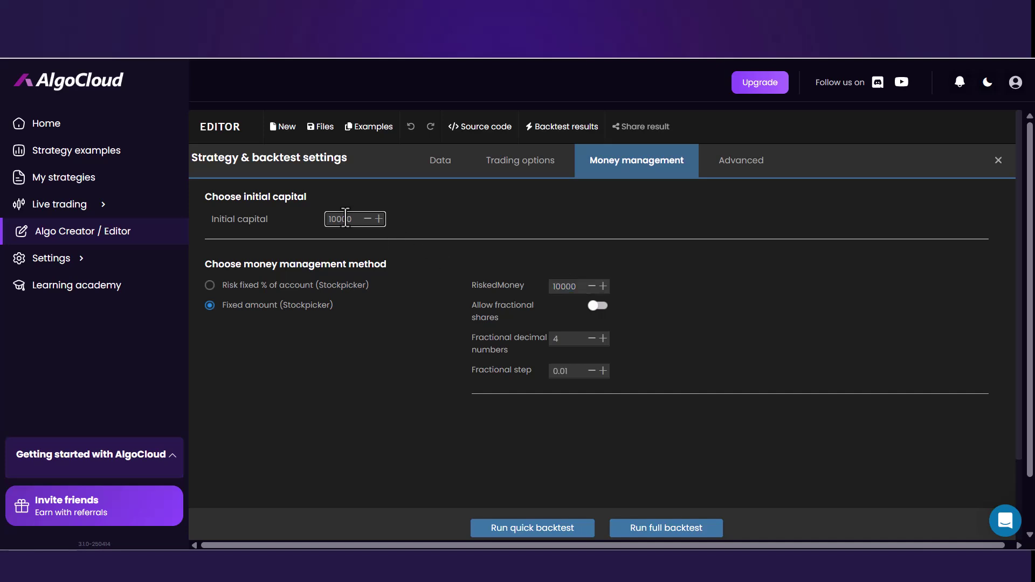
pyautogui.click(654, 531)
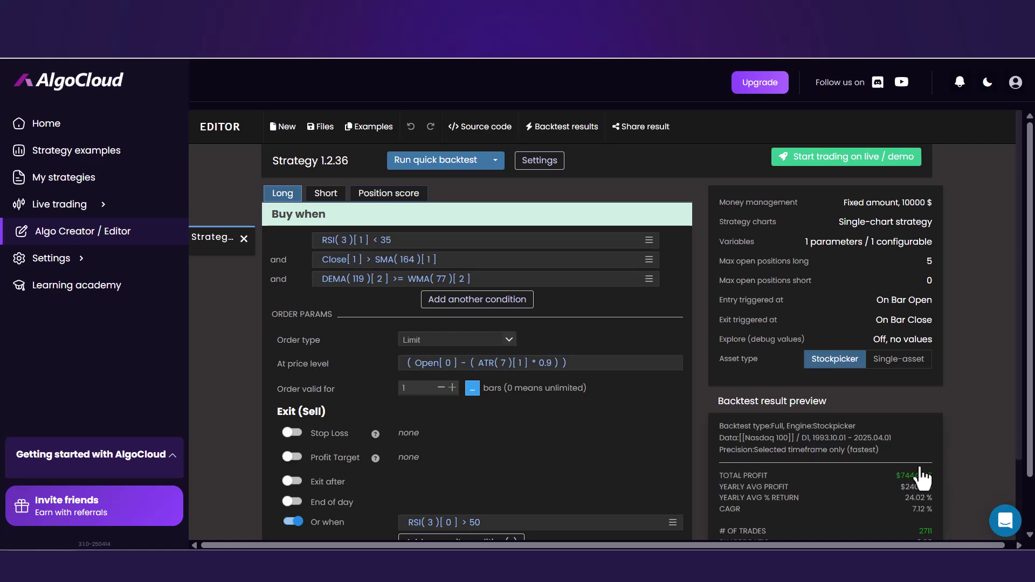
# Save the strategy to My strategies as 'Strategy 1.2.36(2)'.
pyautogui.scroll(-4, 920, 479)
pyautogui.scroll(4, 920, 478)
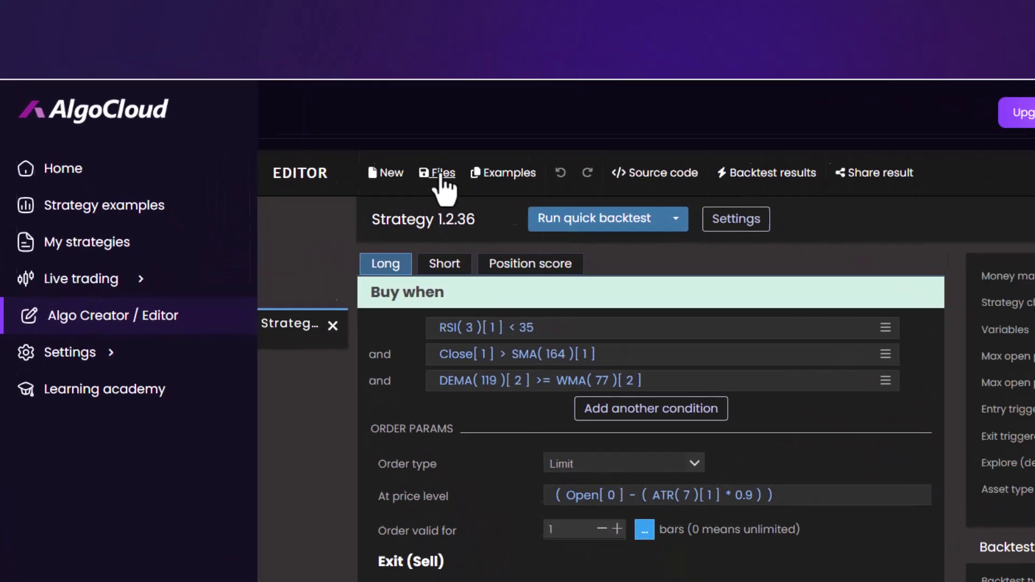
pyautogui.click(524, 207)
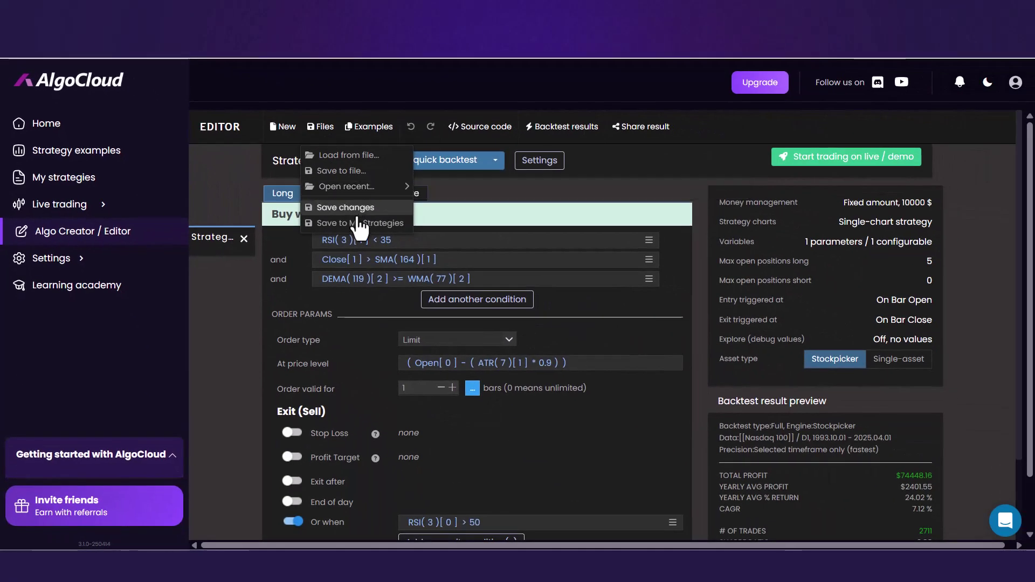
pyautogui.click(360, 223)
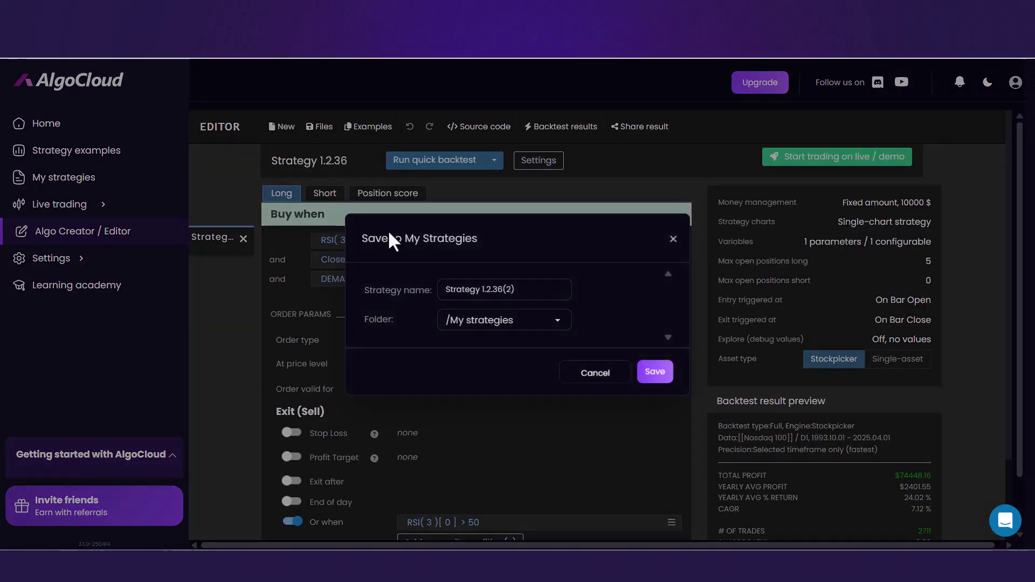
pyautogui.click(661, 376)
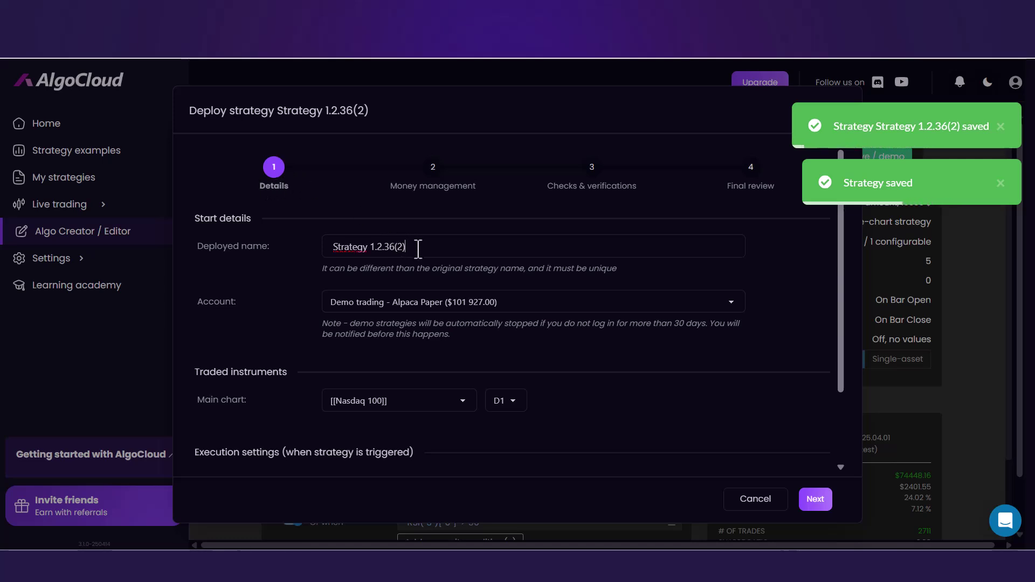
# Select 'Demo trading - Alpaca Paper' as the deployment account and continue to money management.
pyautogui.click(457, 308)
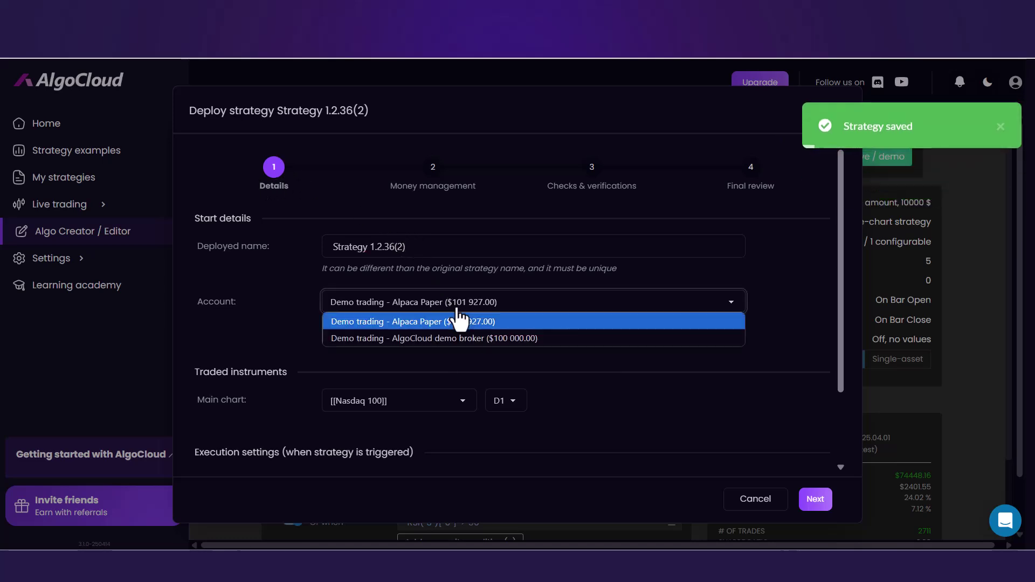
pyautogui.click(458, 321)
pyautogui.scroll(-2, 461, 322)
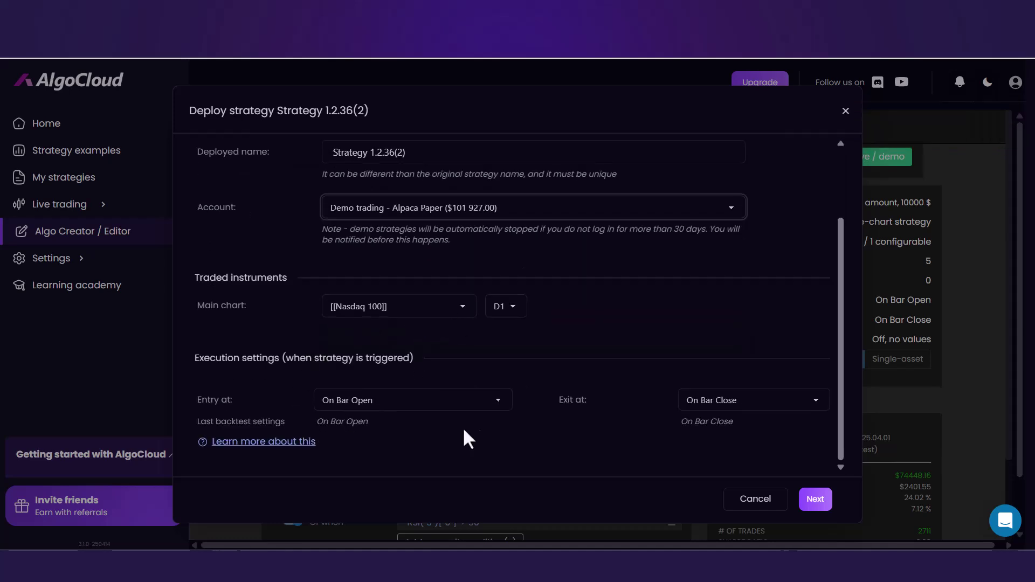
pyautogui.click(815, 500)
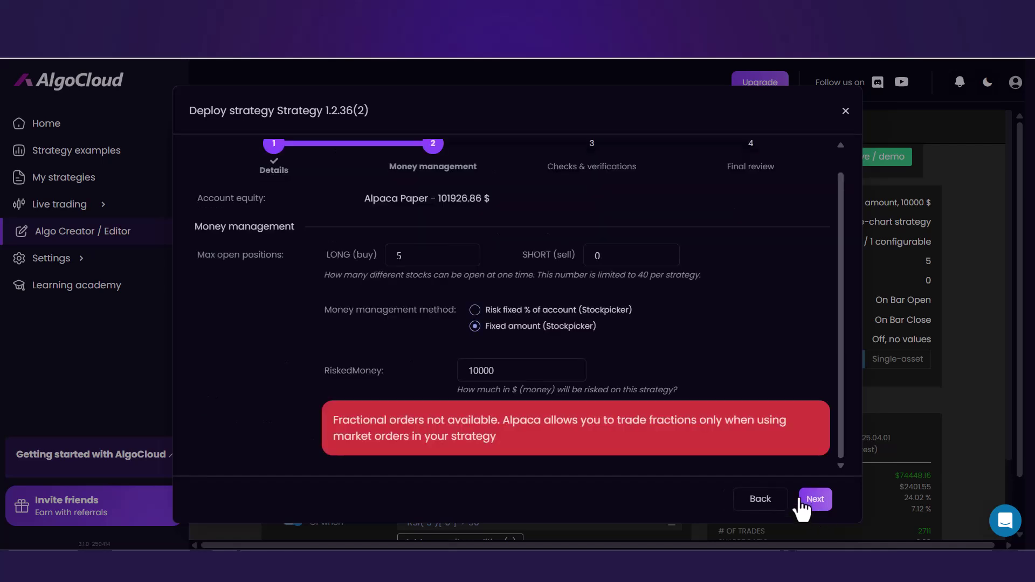
pyautogui.scroll(1, 454, 225)
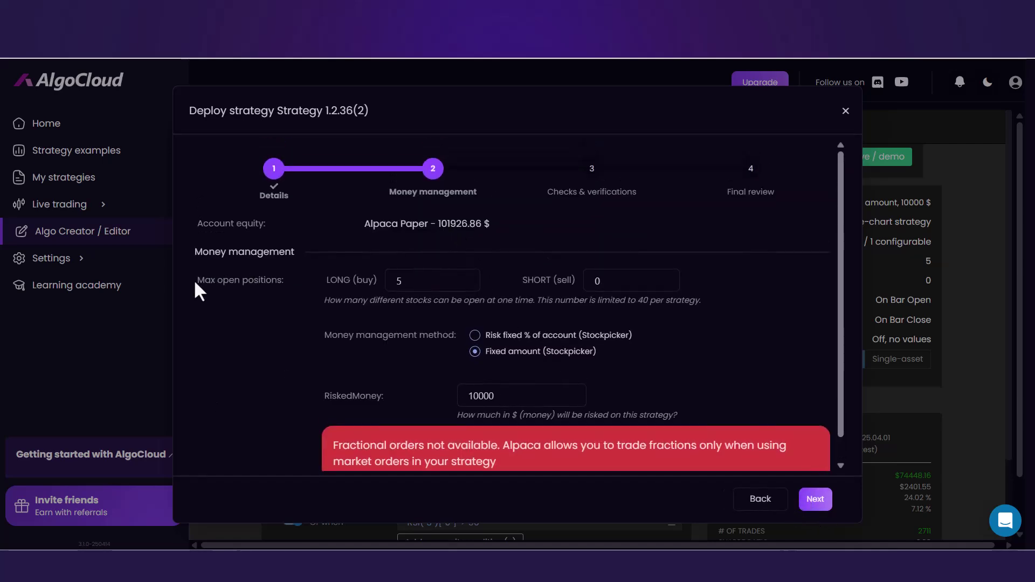
pyautogui.scroll(-1, 206, 257)
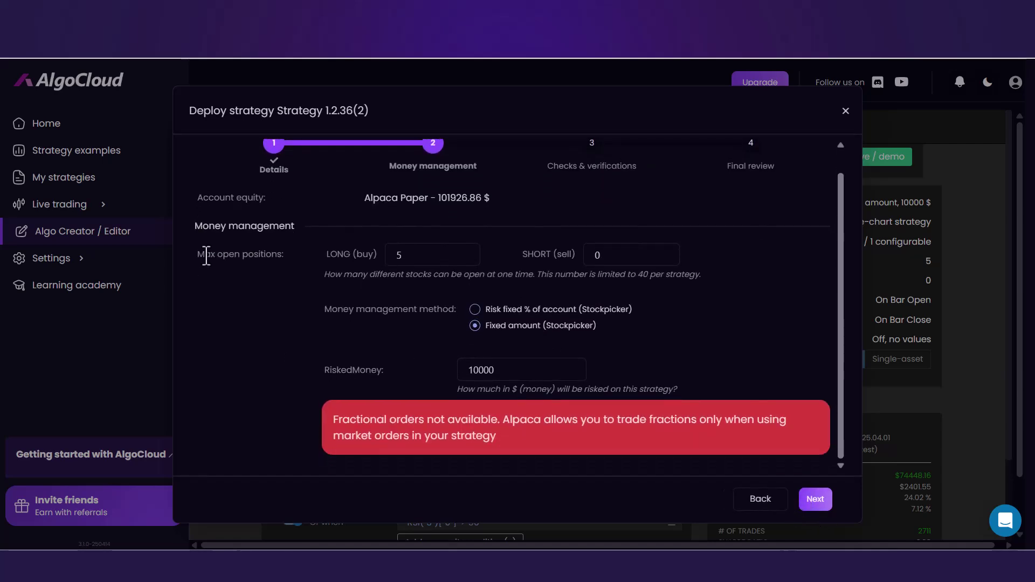
pyautogui.scroll(1, 755, 377)
# Move the Strategy 1.2.36(2) deployment from Money management on to Checks & verifications.
pyautogui.click(818, 501)
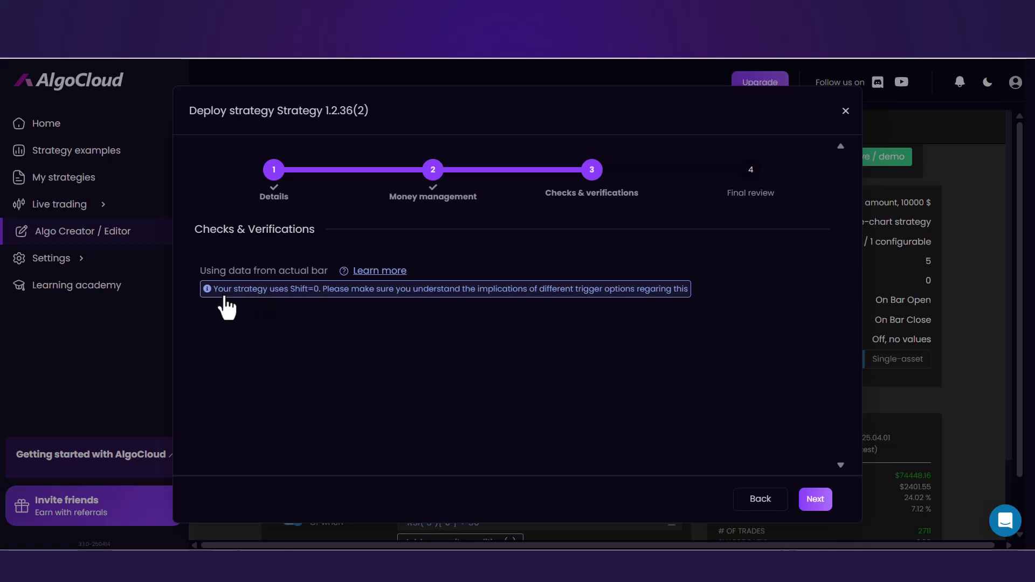
pyautogui.click(380, 271)
pyautogui.scroll(-1, 494, 296)
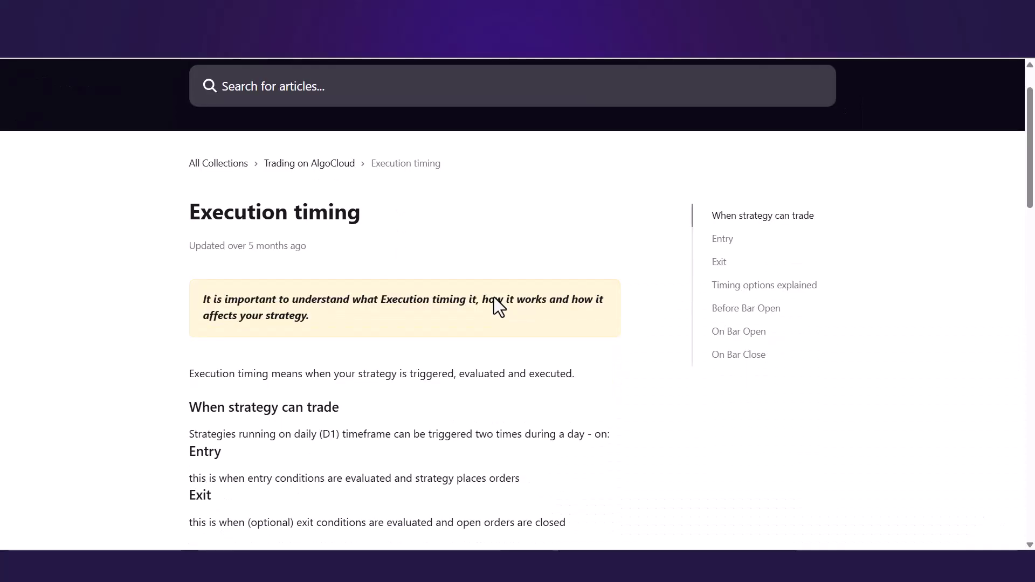
pyautogui.scroll(-1, 493, 297)
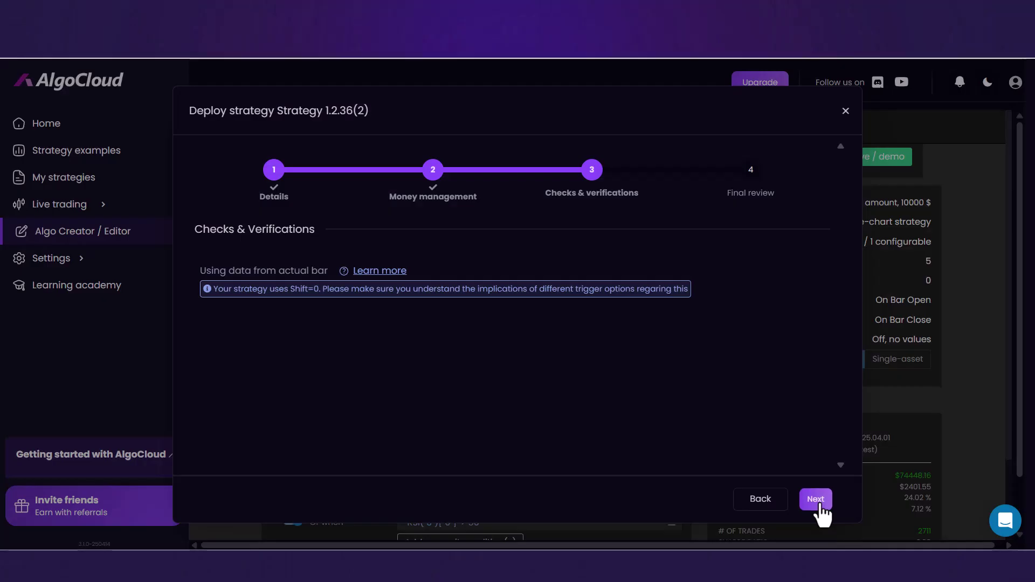
# Advance to the Final review page and scroll through the strategy's rules.
pyautogui.click(816, 500)
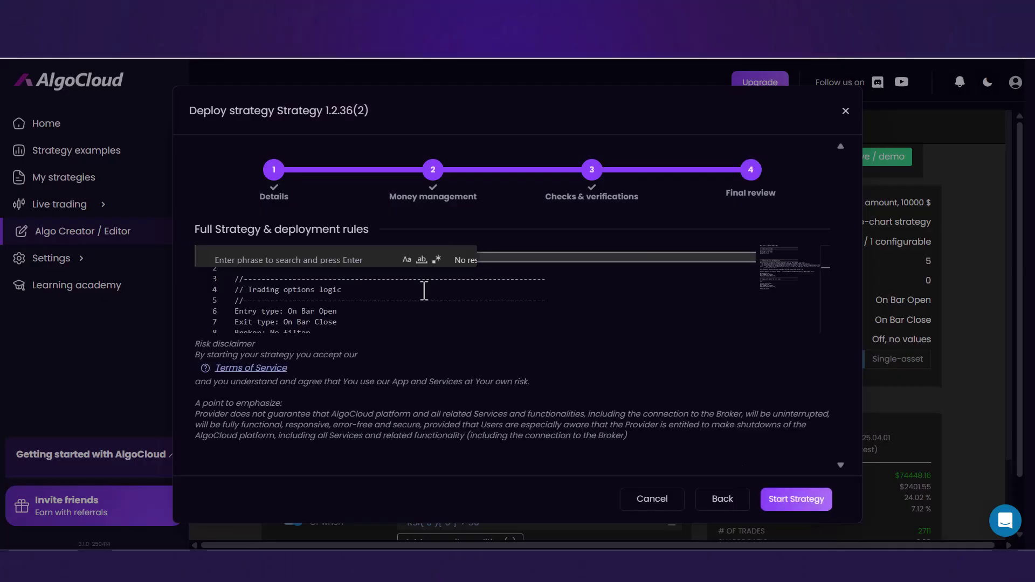
pyautogui.scroll(-2, 424, 291)
pyautogui.scroll(-2, 424, 291)
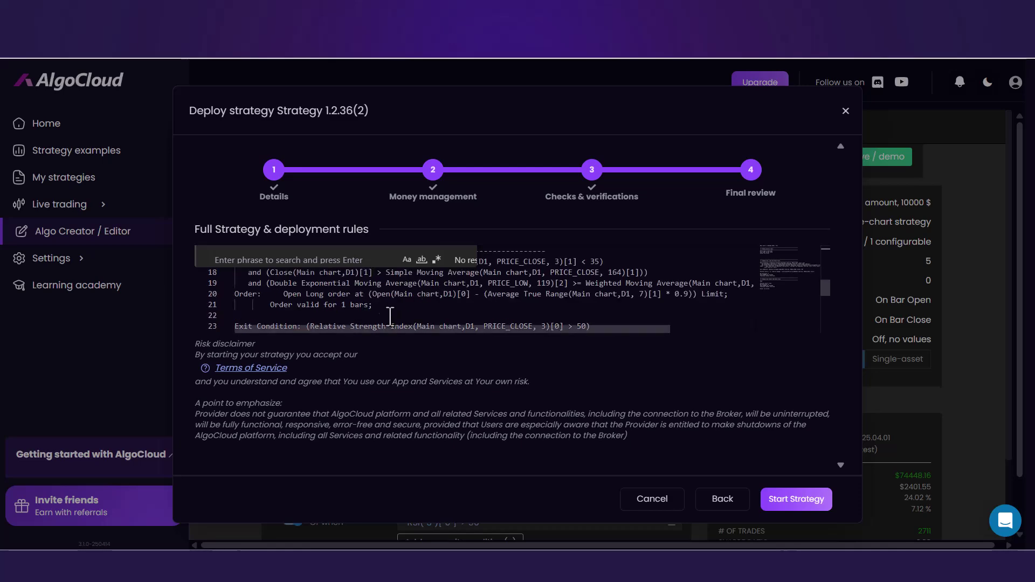
# Review the risk and provider disclaimers, then start Strategy 1.2.36(2) on the Alpaca paper account.
pyautogui.moveTo(195, 344); pyautogui.dragTo(599, 424)
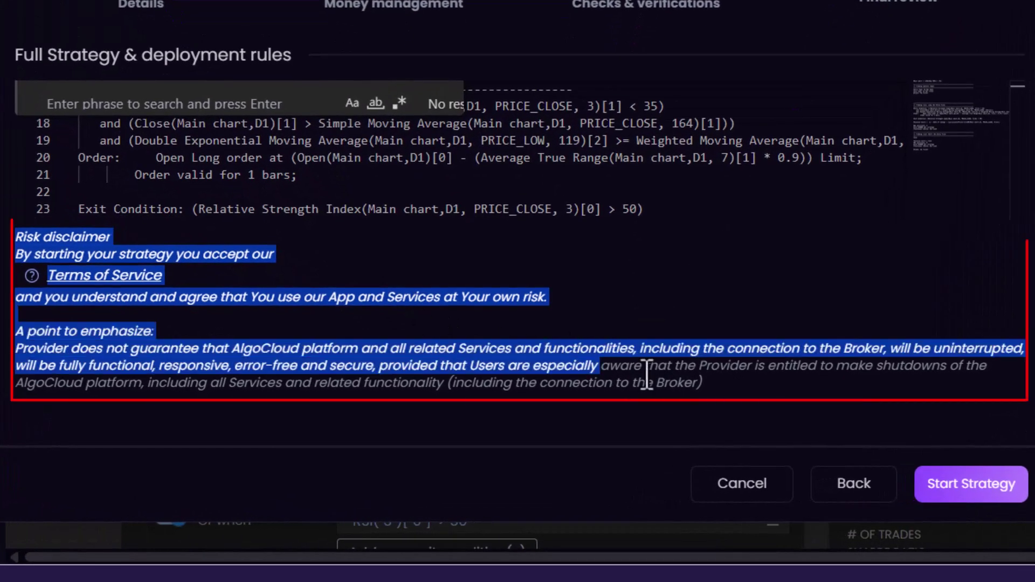
pyautogui.moveTo(647, 372); pyautogui.dragTo(731, 413)
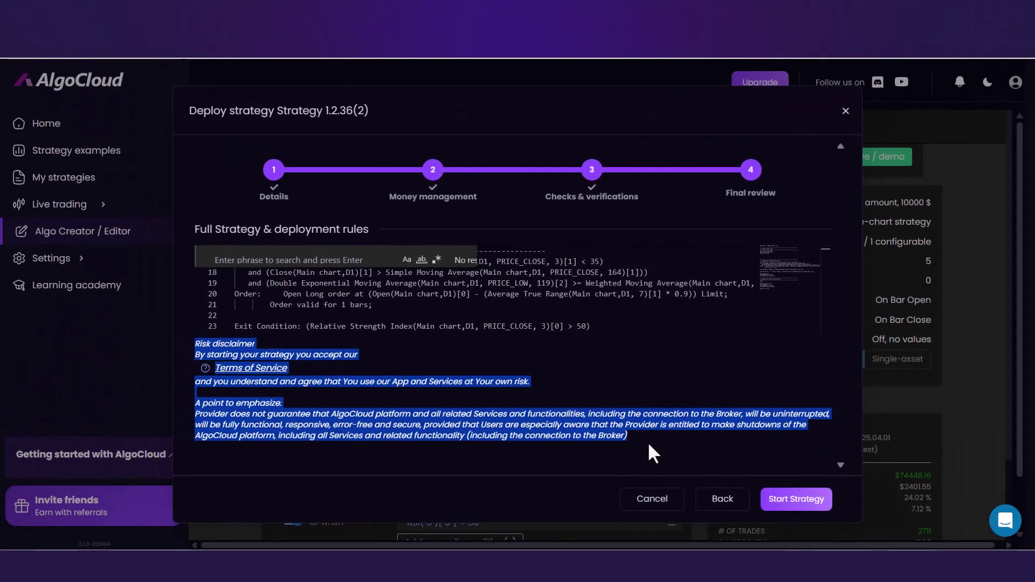
pyautogui.click(649, 445)
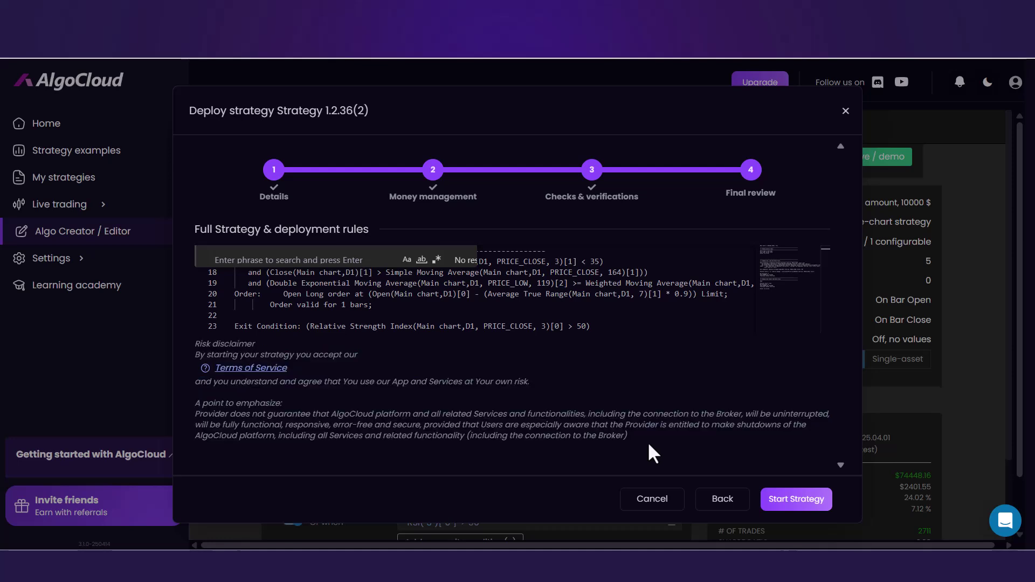
pyautogui.click(791, 507)
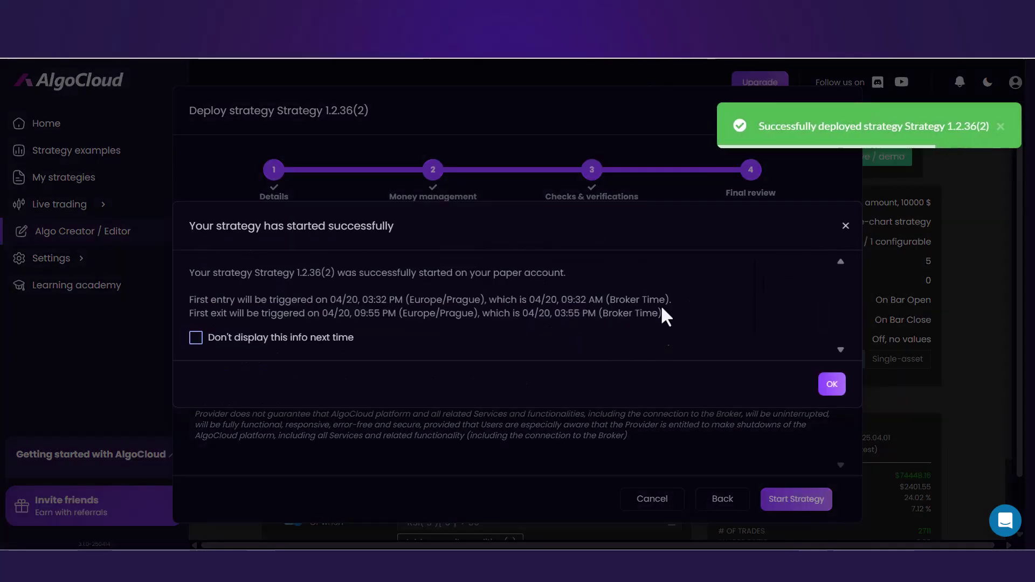
# Dismiss the start confirmation and view the Paper trading dashboard and Strategies list.
pyautogui.click(833, 384)
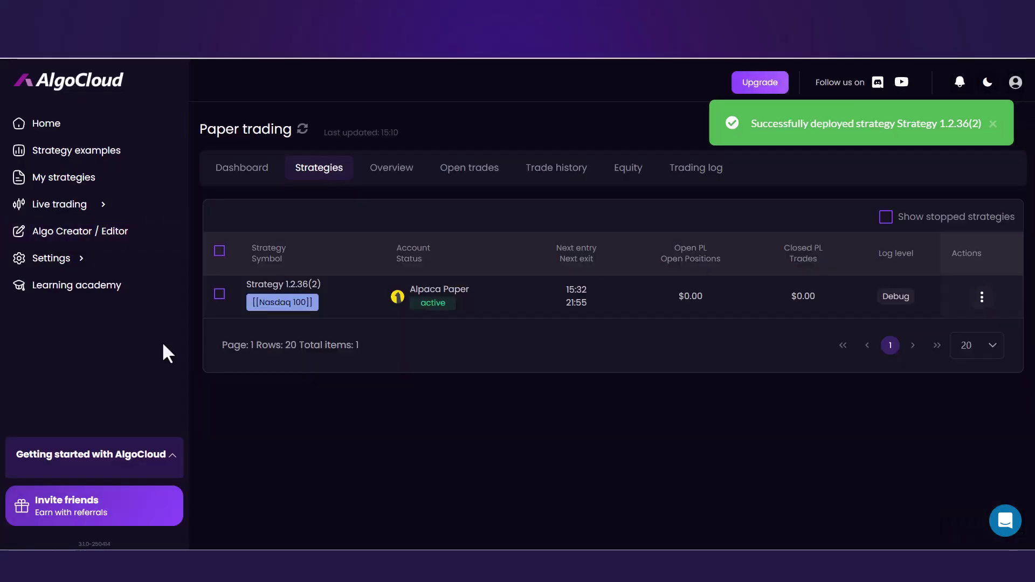
pyautogui.click(104, 207)
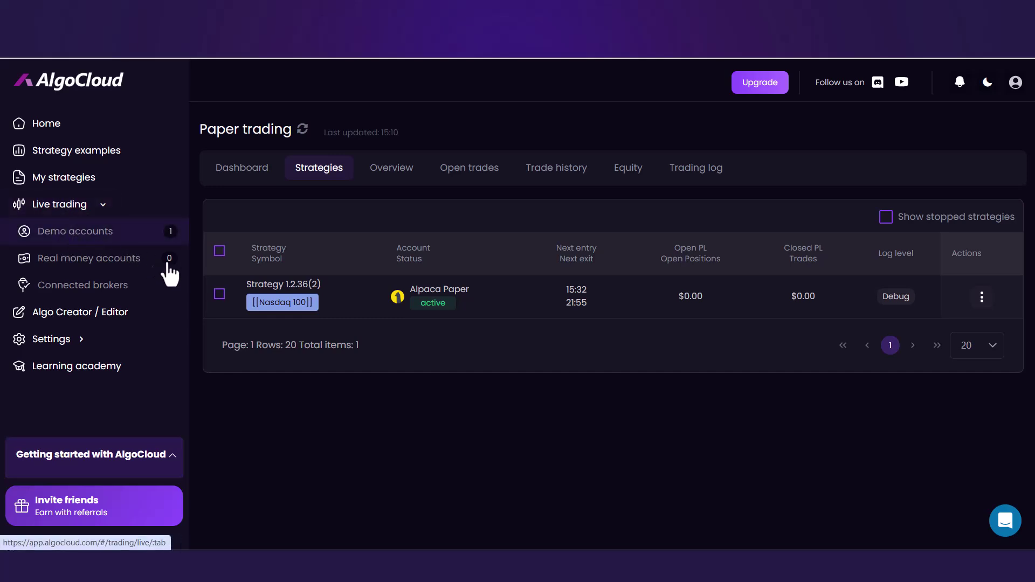
pyautogui.click(243, 175)
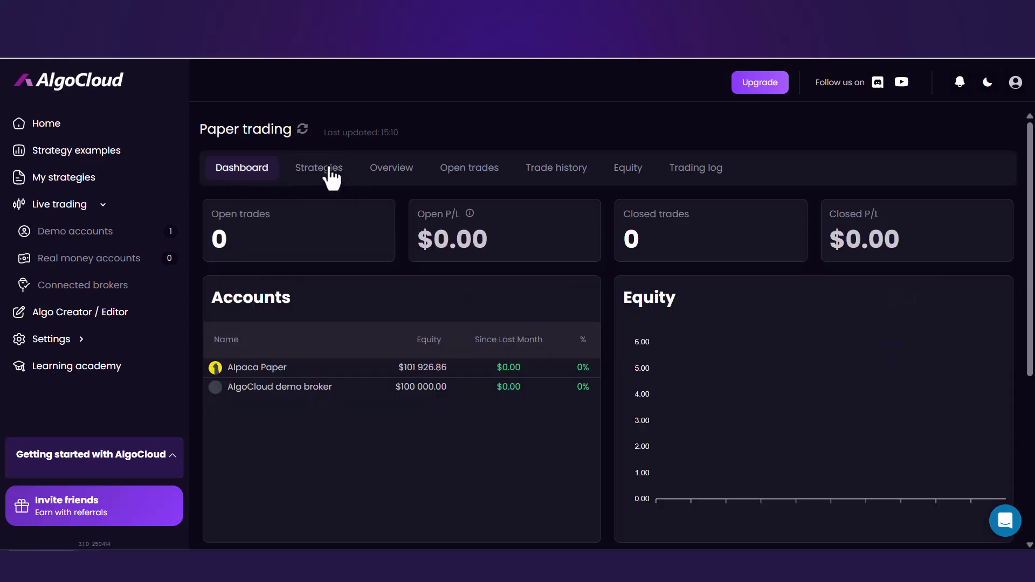
pyautogui.click(332, 170)
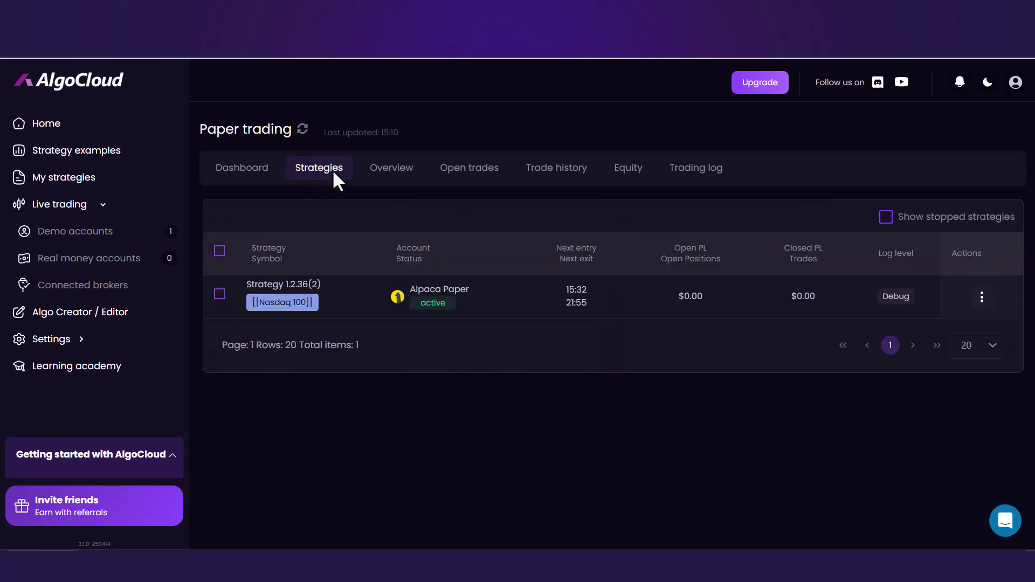
# Check Open trades, Trade history and Equity, then expand the Strategy 1.2.36(2) Trading log entry.
pyautogui.click(480, 182)
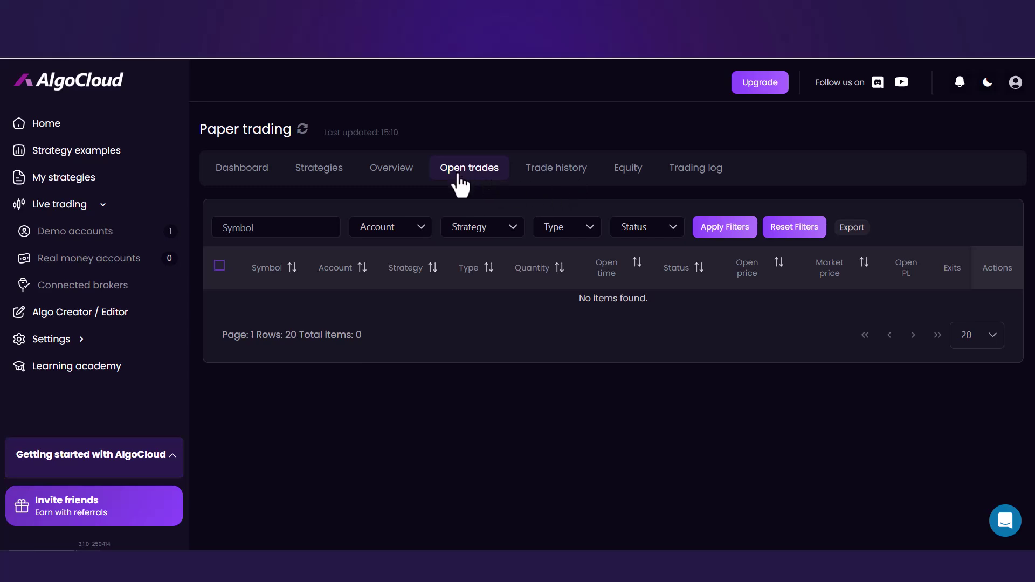
pyautogui.click(563, 186)
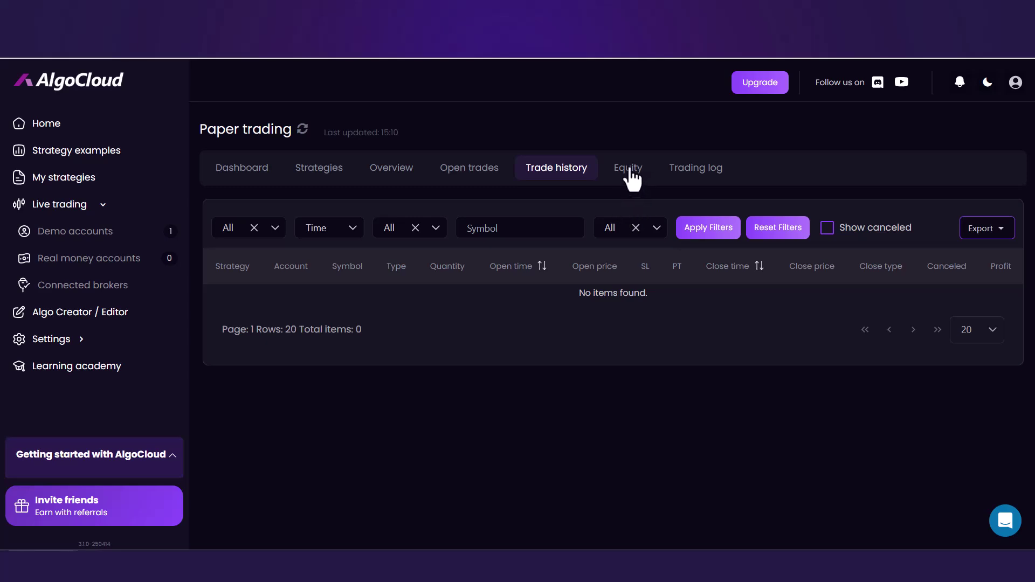
pyautogui.click(631, 171)
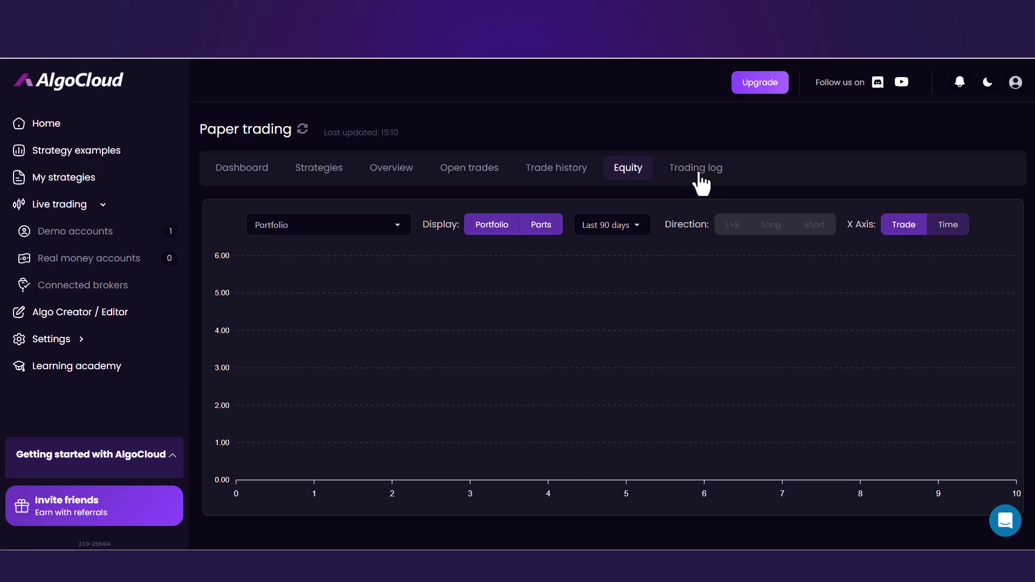
pyautogui.click(701, 184)
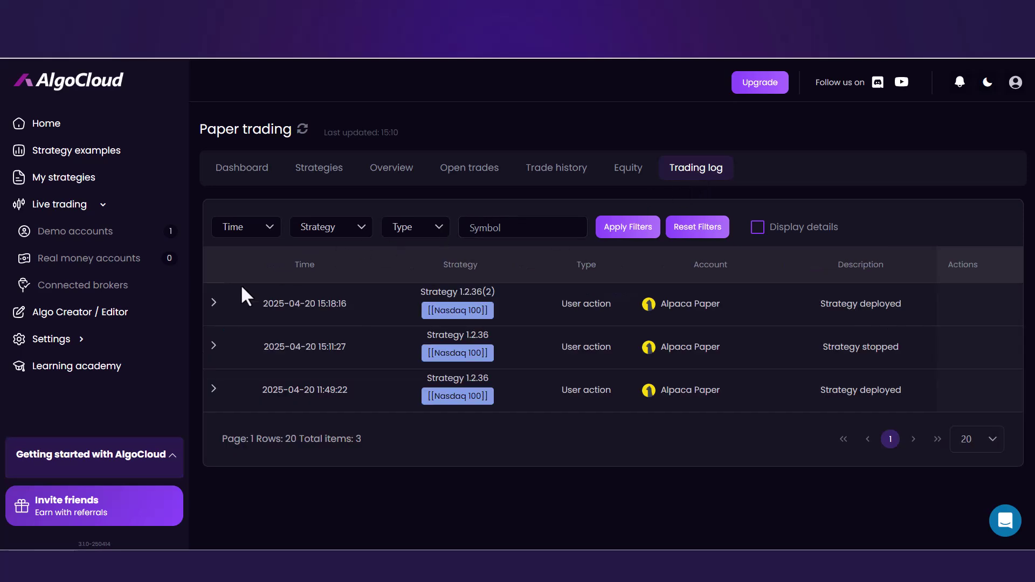
pyautogui.click(214, 305)
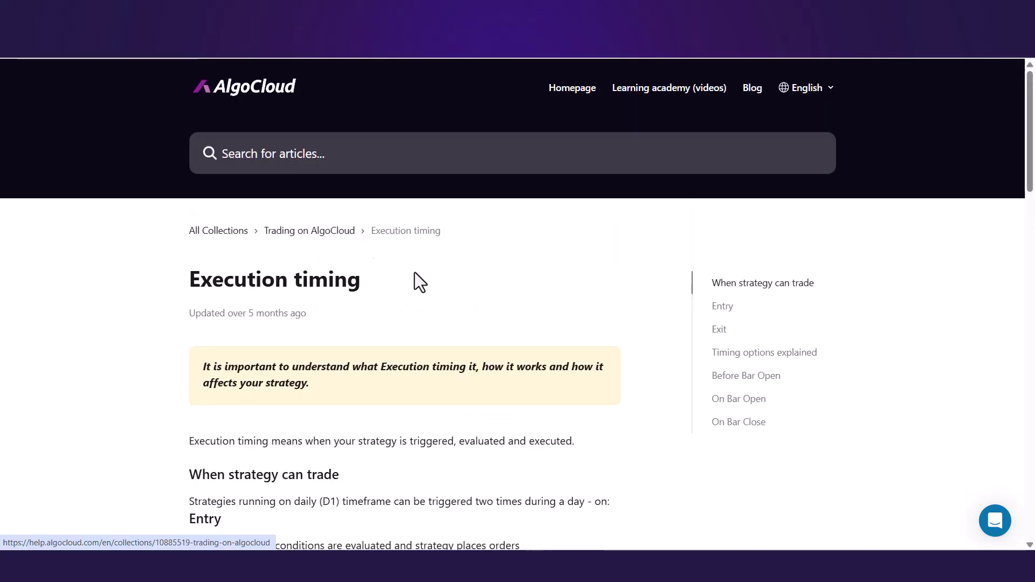
# Scroll down the Trading on AlgoCloud help collection's article list.
pyautogui.scroll(-8, 434, 282)
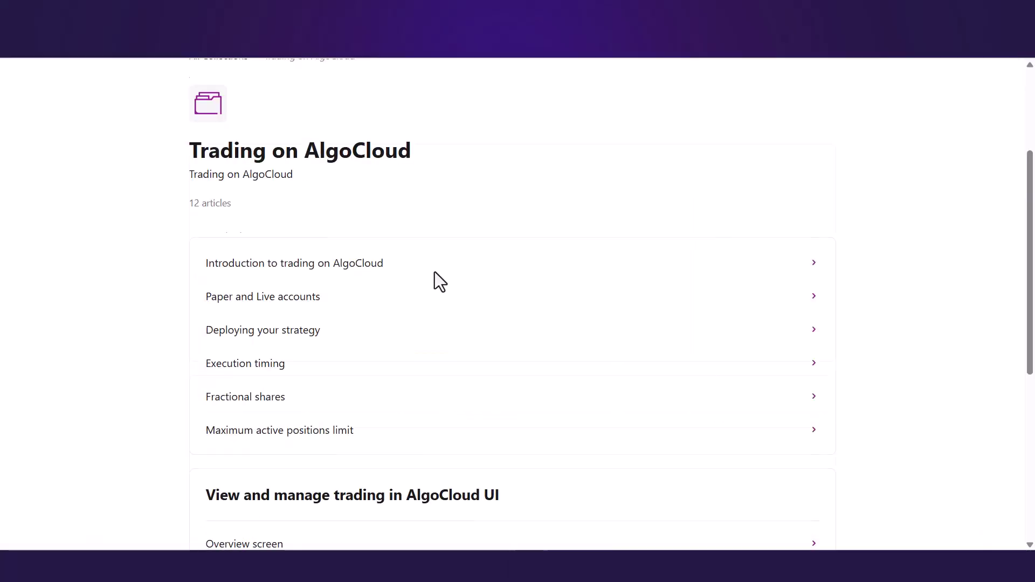